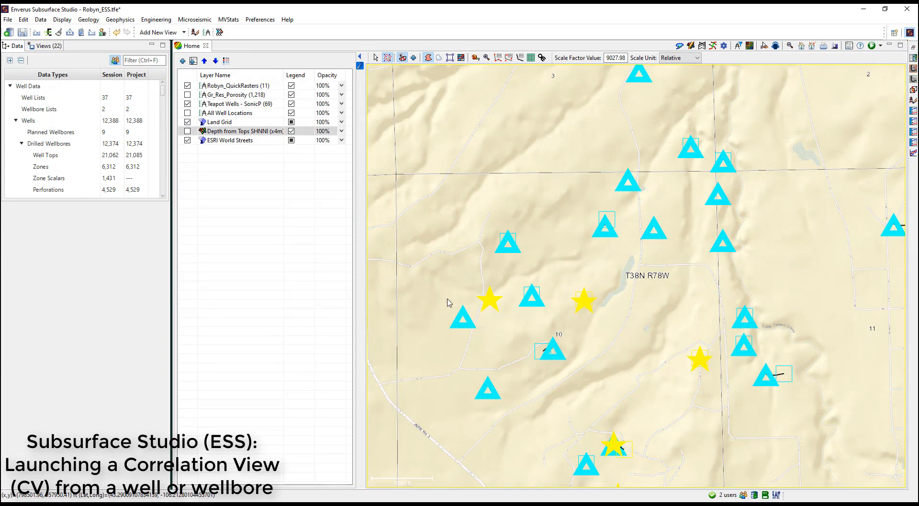
Step: Draw a selection polygon on the map around the six wells clustered in section 10
{"action": "left_click", "coordinate": [436, 317]}
{"action": "left_click", "coordinate": [517, 198]}
{"action": "left_click", "coordinate": [626, 300]}
{"action": "left_click", "coordinate": [579, 367]}
{"action": "left_click", "coordinate": [568, 379]}
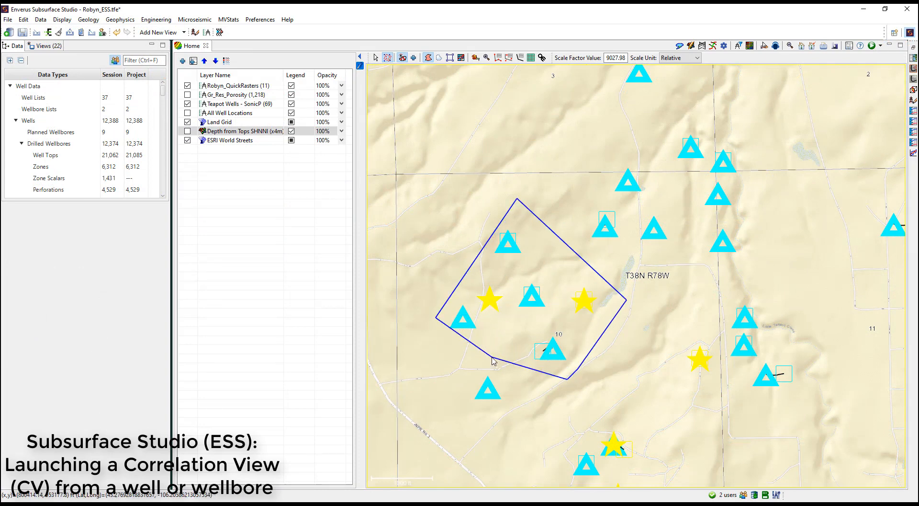
{"action": "double_click", "coordinate": [493, 360]}
Step: Create a new correlation view from the selected wells using the QuickRaster.json log template
{"action": "right_click", "coordinate": [534, 307]}
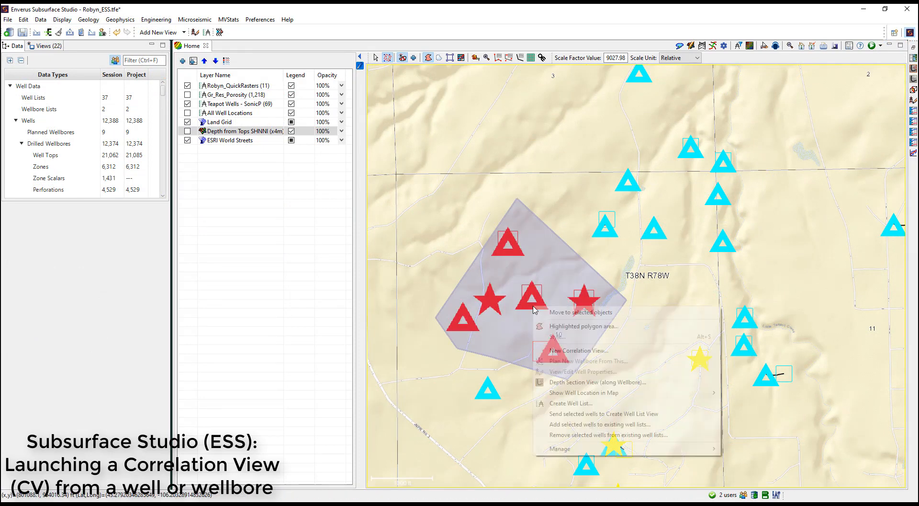
{"action": "left_click", "coordinate": [601, 350]}
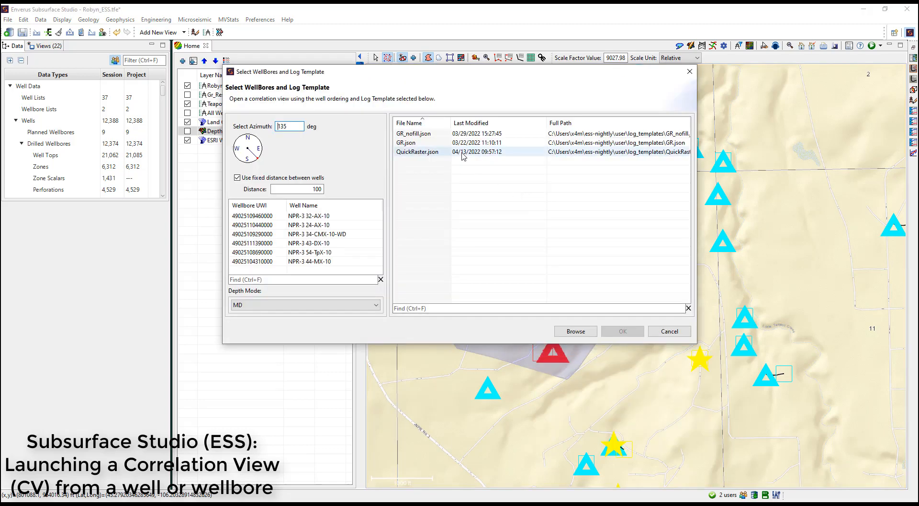
{"action": "left_click", "coordinate": [464, 156]}
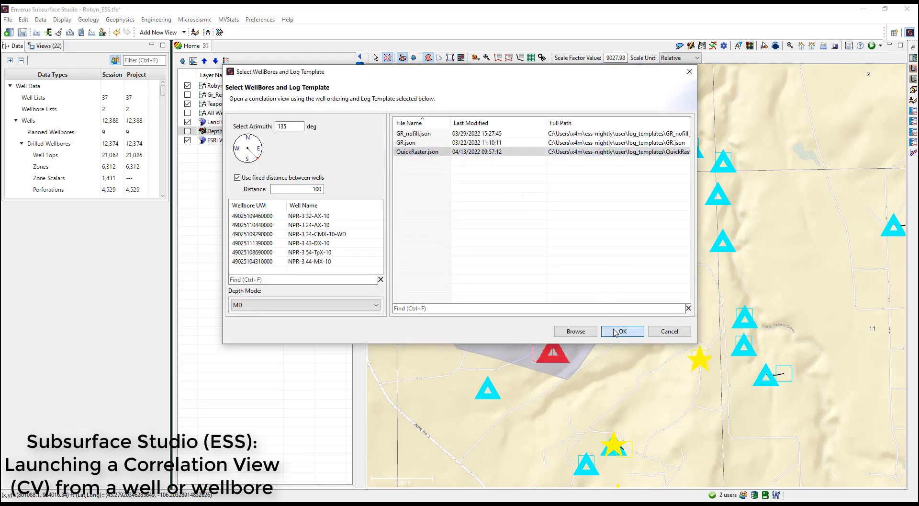
{"action": "left_click", "coordinate": [615, 332]}
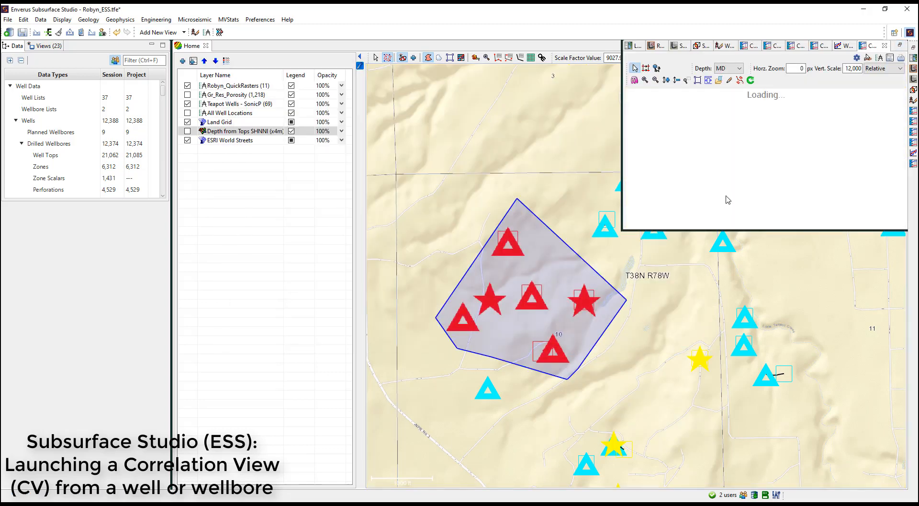
Step: Restore the full view layout with the correlation view above the map and share and track cursors between views
{"action": "left_click", "coordinate": [900, 50]}
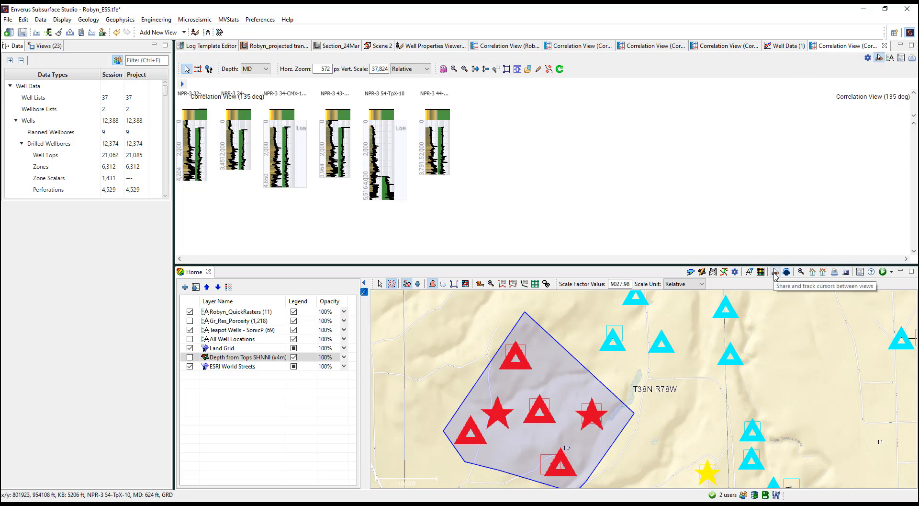
{"action": "left_click", "coordinate": [775, 272]}
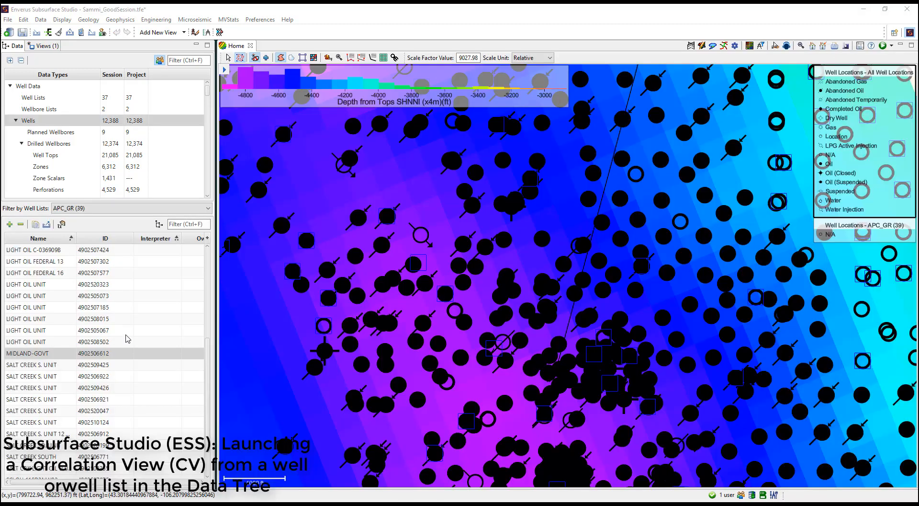
Step: List the wells in the data tree and filter them by the APC_GR well list
{"action": "left_click", "coordinate": [57, 85]}
{"action": "left_click", "coordinate": [75, 101]}
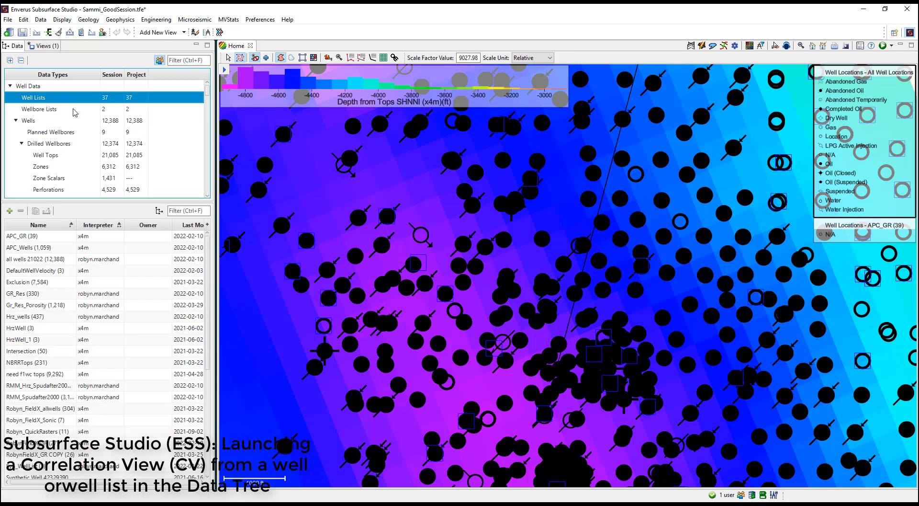
{"action": "left_click", "coordinate": [70, 121]}
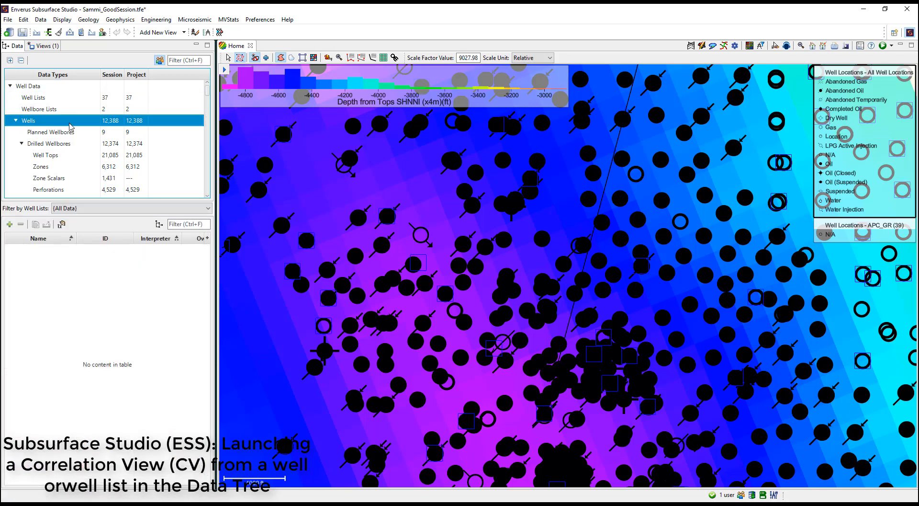
{"action": "left_click", "coordinate": [103, 209]}
{"action": "left_click", "coordinate": [99, 225]}
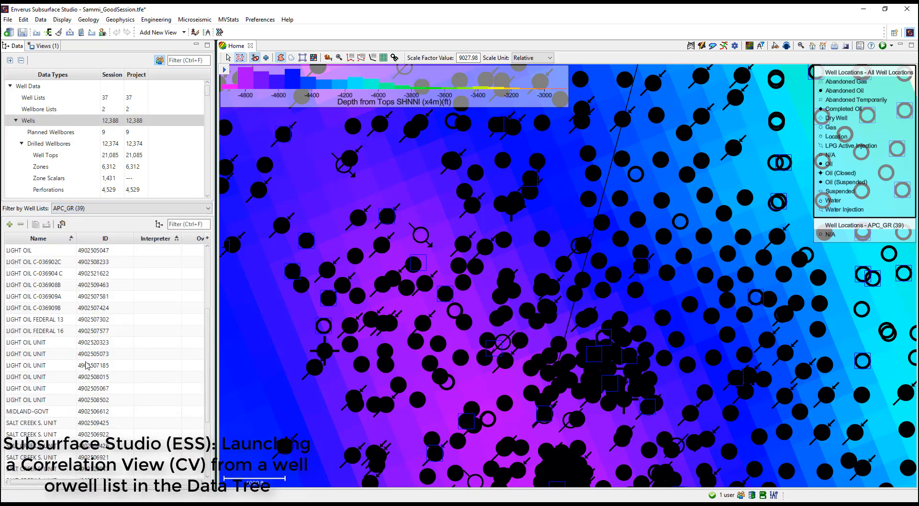
{"action": "left_click", "coordinate": [58, 401]}
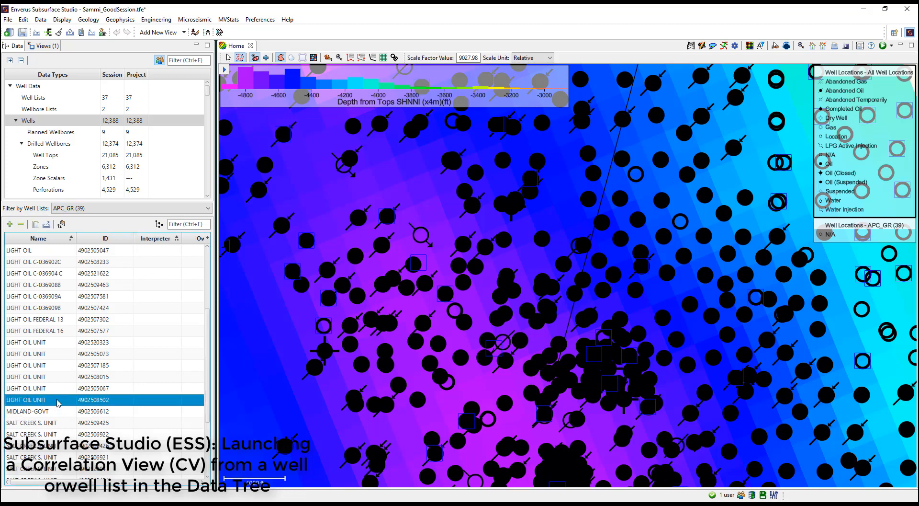
{"action": "right_click", "coordinate": [58, 401]}
{"action": "left_click", "coordinate": [108, 273]}
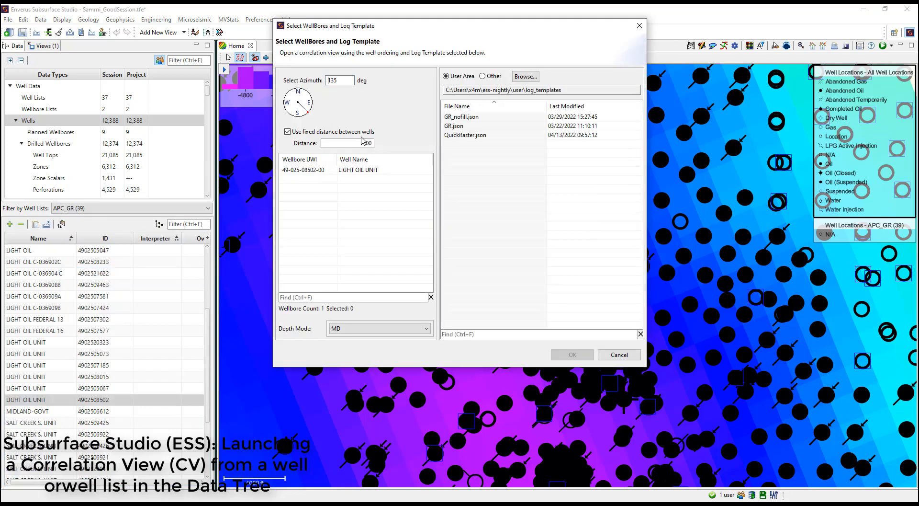
{"action": "left_click", "coordinate": [452, 126]}
{"action": "left_click", "coordinate": [573, 356]}
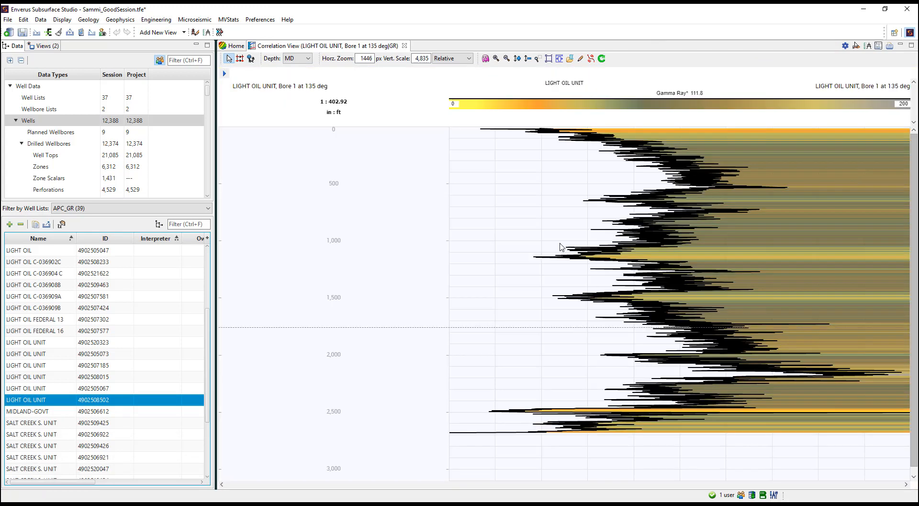
Step: Look over the correlation view's General options and its data layer list
{"action": "left_click", "coordinate": [845, 46]}
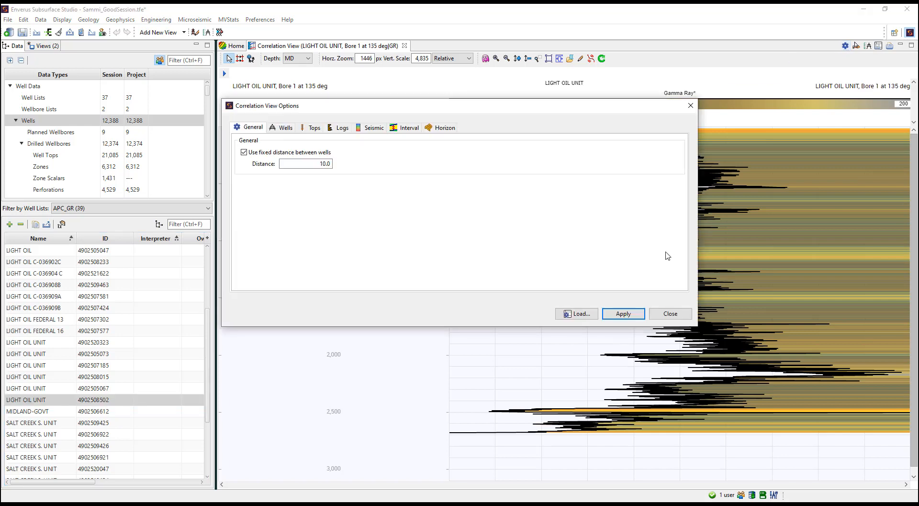
{"action": "left_click", "coordinate": [671, 310]}
{"action": "left_click", "coordinate": [224, 73]}
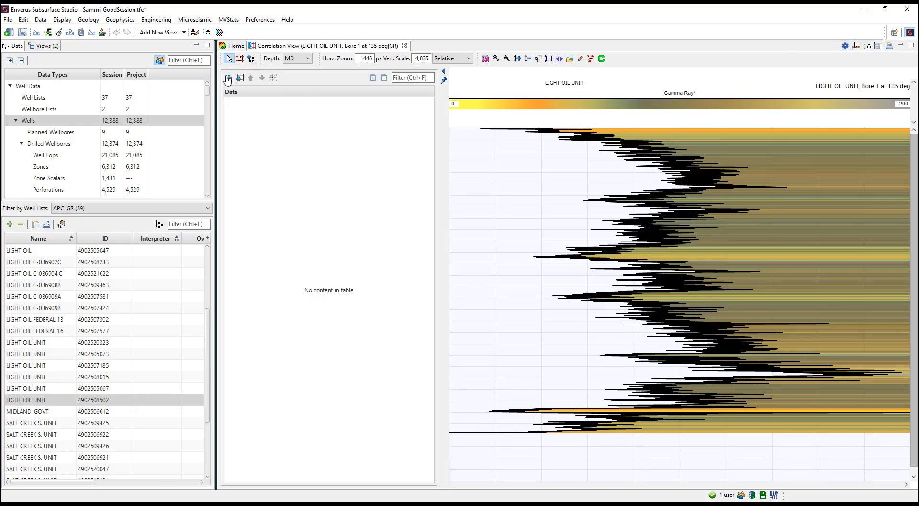
{"action": "left_click", "coordinate": [443, 72]}
Step: Return to the map view and start a new correlation view from the RobynFieldX_GR COPY well list
{"action": "left_click", "coordinate": [236, 45]}
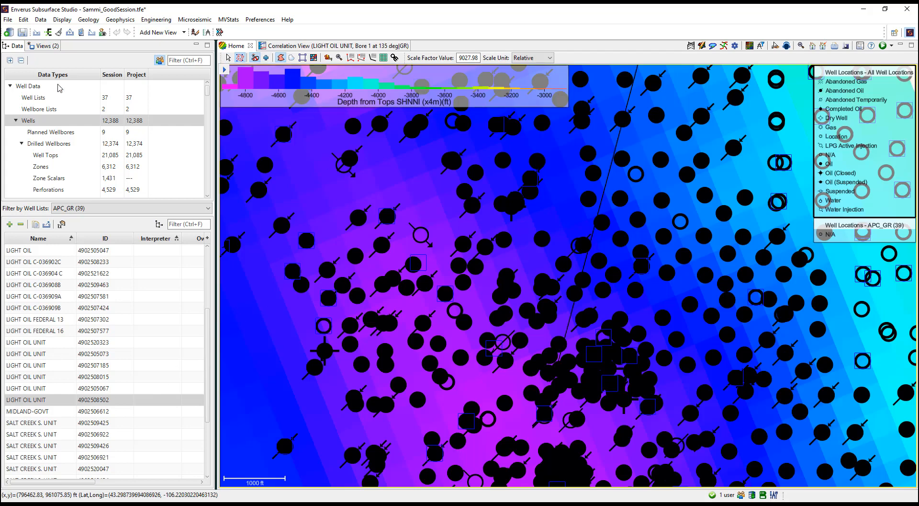
{"action": "left_click", "coordinate": [50, 98]}
{"action": "scroll", "coordinate": [75, 375], "scroll_direction": "down", "scroll_amount": 1}
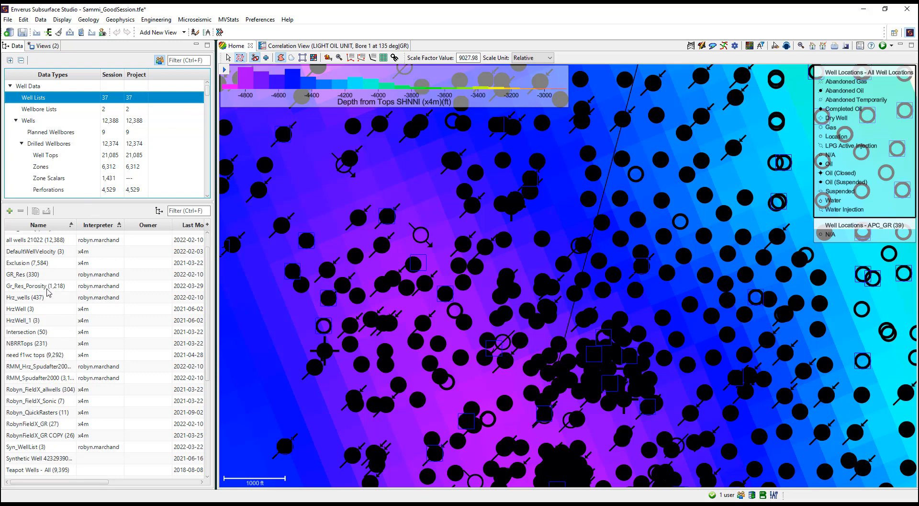
{"action": "scroll", "coordinate": [60, 378], "scroll_direction": "down", "scroll_amount": 1}
{"action": "left_click", "coordinate": [59, 417]}
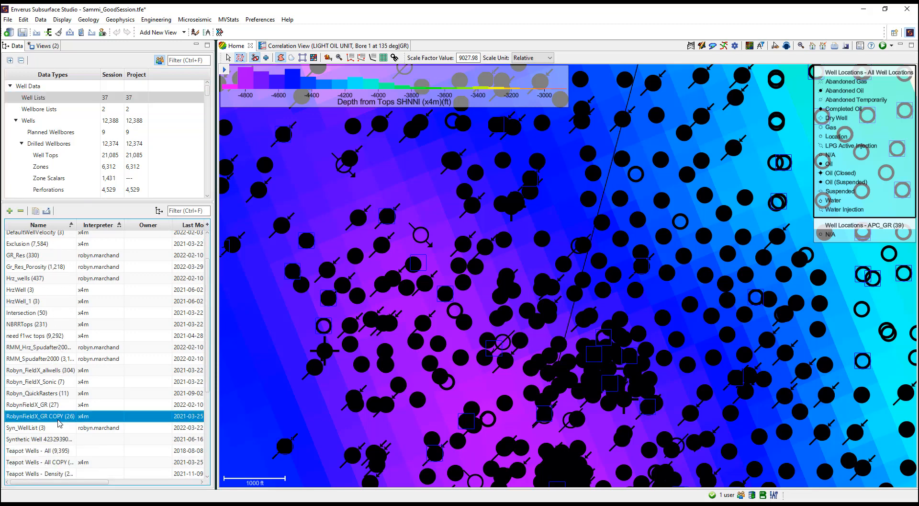
{"action": "right_click", "coordinate": [60, 417]}
{"action": "left_click", "coordinate": [105, 309]}
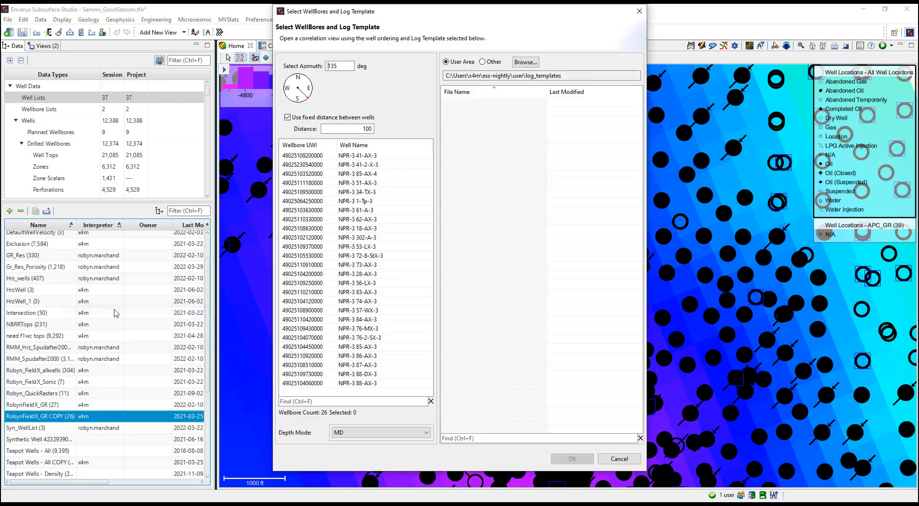
Step: Set the azimuth to 170 deg and create the correlation view with the GR_nofill.json log template
{"action": "left_click", "coordinate": [304, 80]}
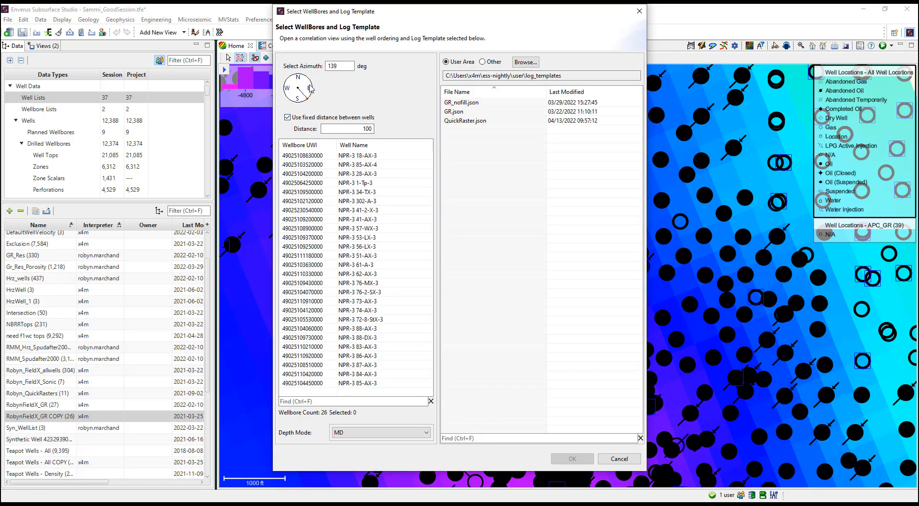
{"action": "left_click_drag", "start_coordinate": [304, 84], "coordinate": [299, 101]}
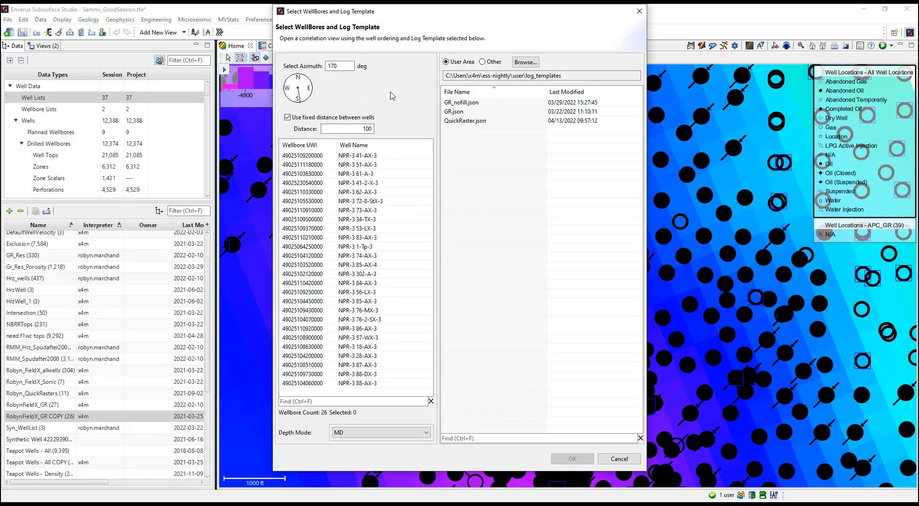
{"action": "left_click", "coordinate": [468, 102]}
{"action": "left_click", "coordinate": [579, 458]}
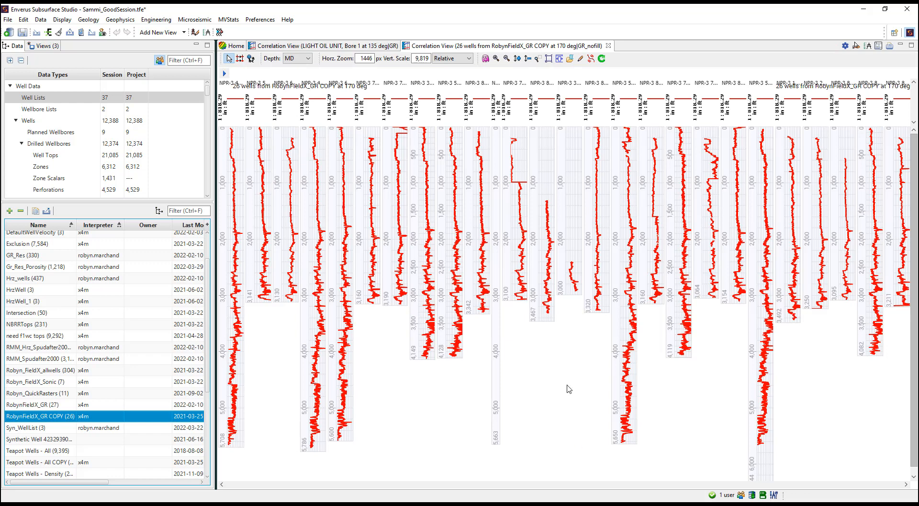
Step: Hide the NPR-3 1-Tp-3 well in the correlation view and check the view's options
{"action": "right_click", "coordinate": [497, 257]}
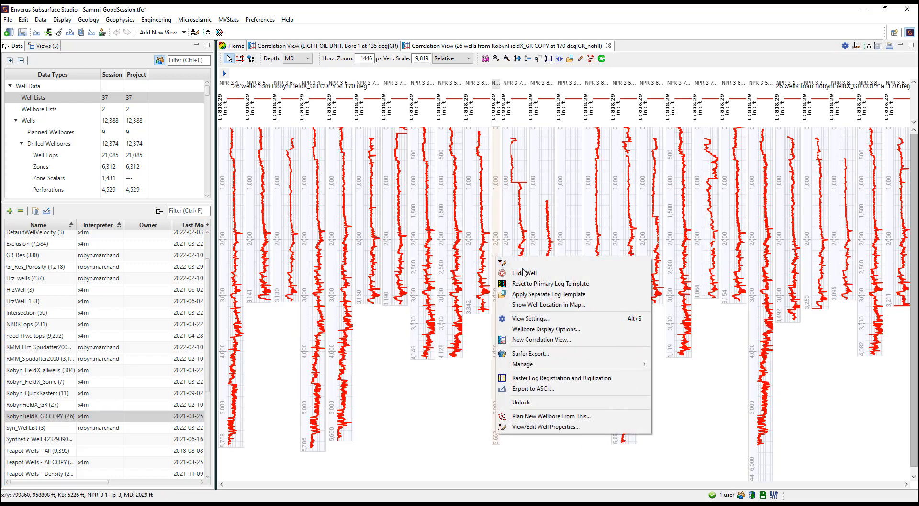
{"action": "left_click", "coordinate": [523, 272]}
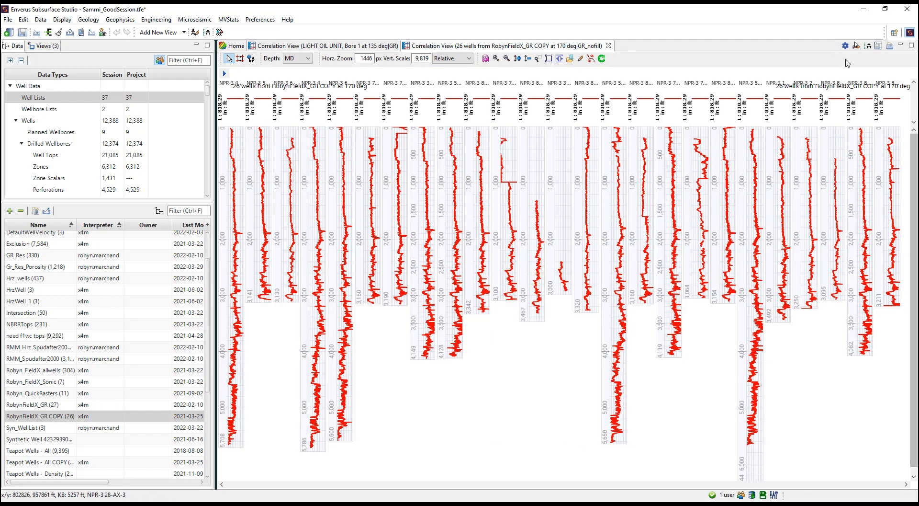
{"action": "left_click", "coordinate": [845, 46]}
{"action": "left_click", "coordinate": [670, 314]}
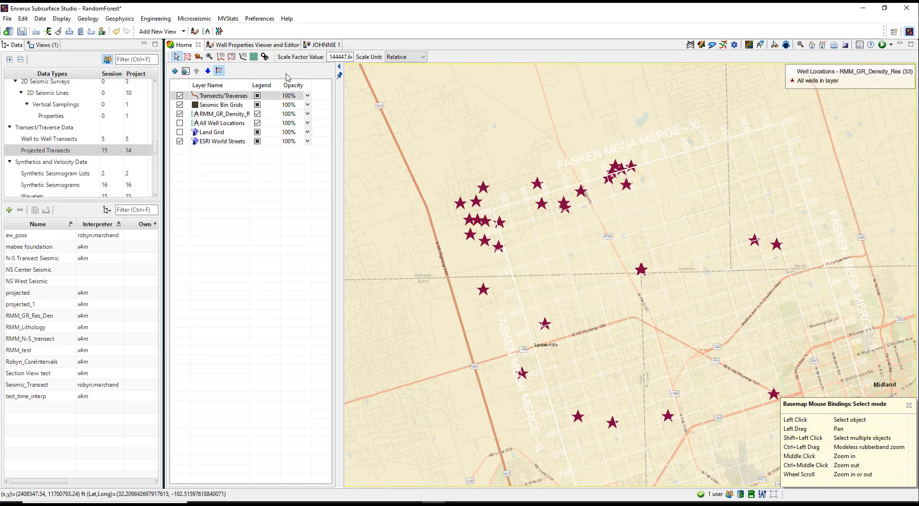
Step: Create a well-to-well transect through five wells from west to east across the map and name it W2W_transect
{"action": "left_click", "coordinate": [222, 57]}
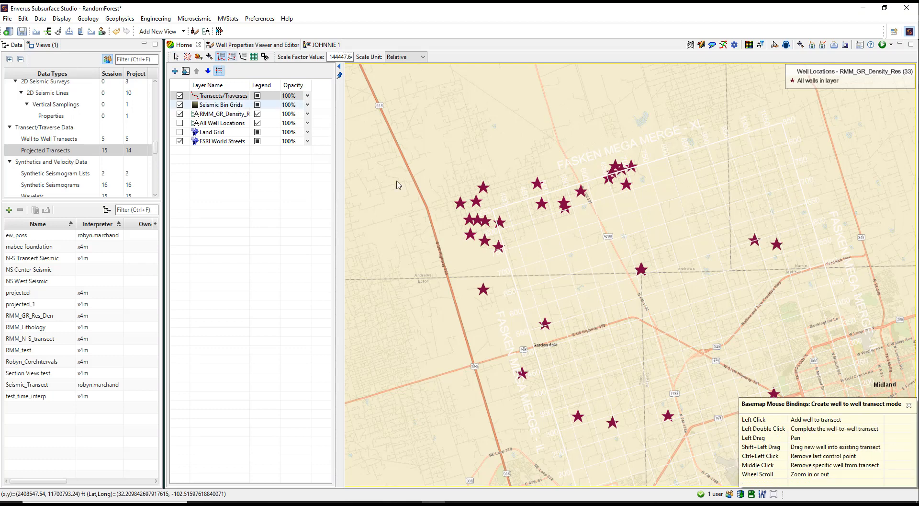
{"action": "left_click", "coordinate": [545, 324]}
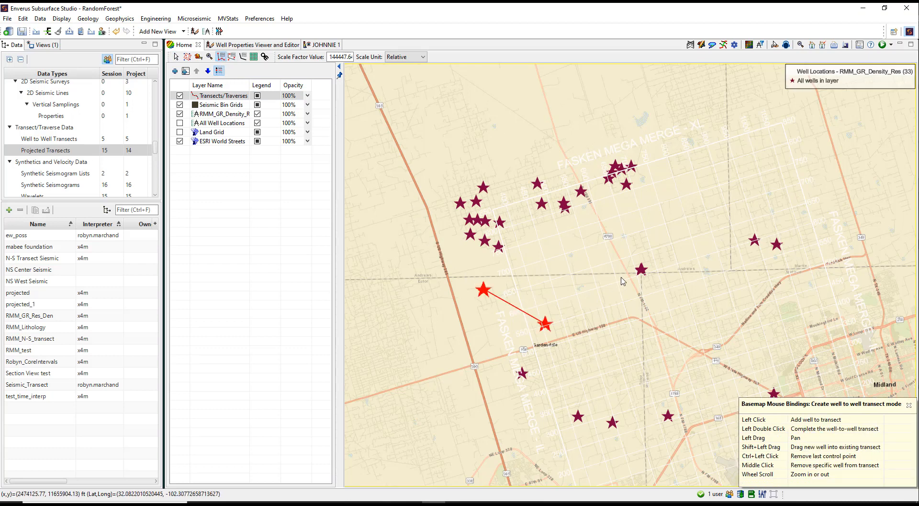
{"action": "left_click", "coordinate": [641, 269]}
{"action": "left_click", "coordinate": [754, 239]}
{"action": "double_click", "coordinate": [777, 244]}
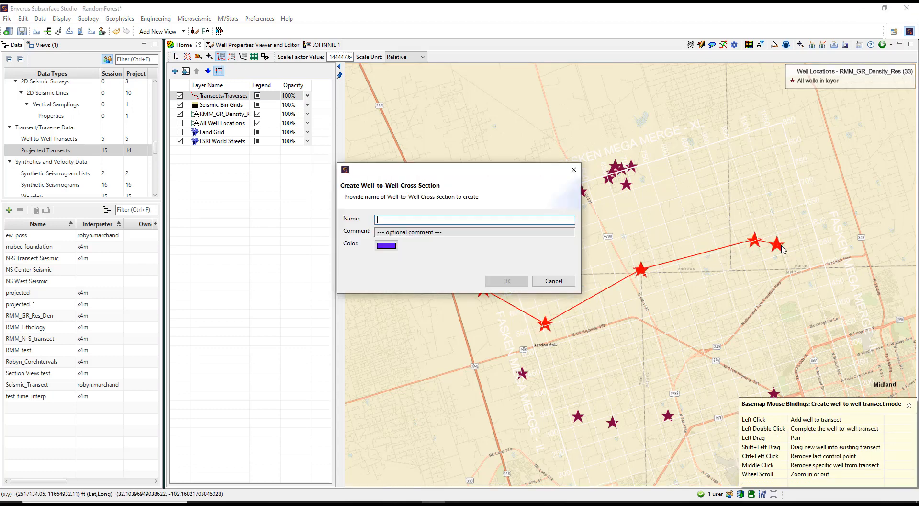
{"action": "type", "text": "W2W_transect"}
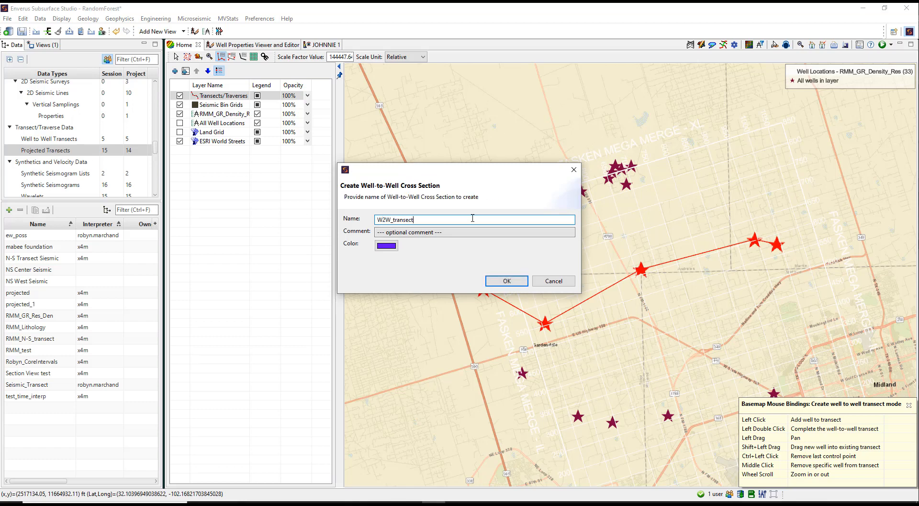
{"action": "left_click", "coordinate": [507, 281]}
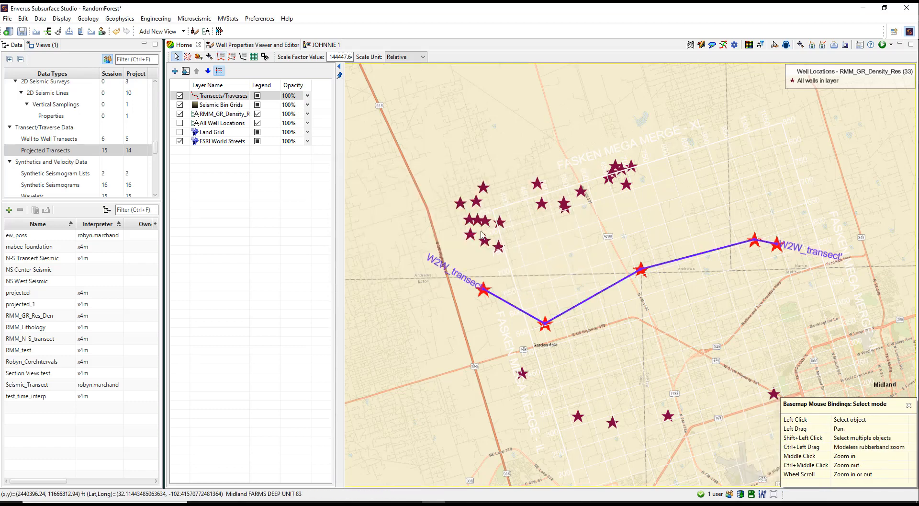
Step: Draw a three-point projected transect running west to east through the northern well clusters
{"action": "left_click", "coordinate": [232, 58]}
{"action": "left_click", "coordinate": [378, 235]}
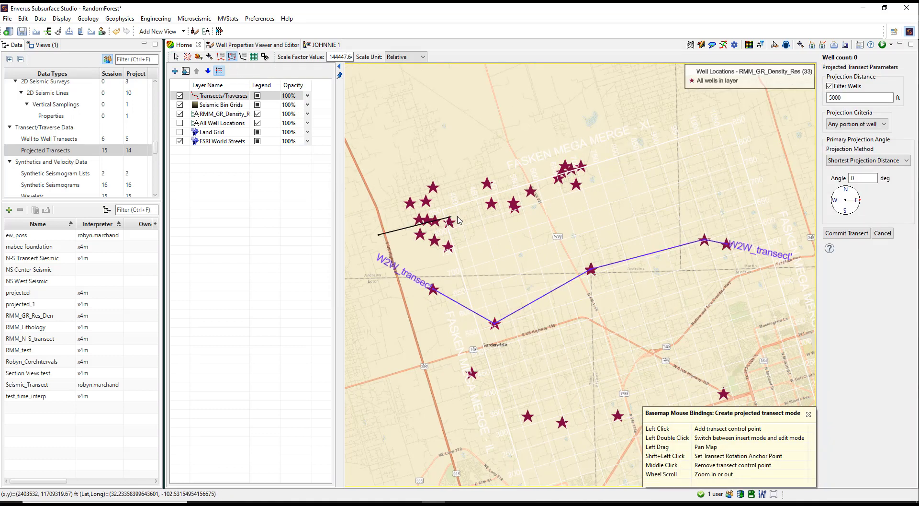
{"action": "left_click", "coordinate": [473, 209]}
{"action": "left_click", "coordinate": [600, 167]}
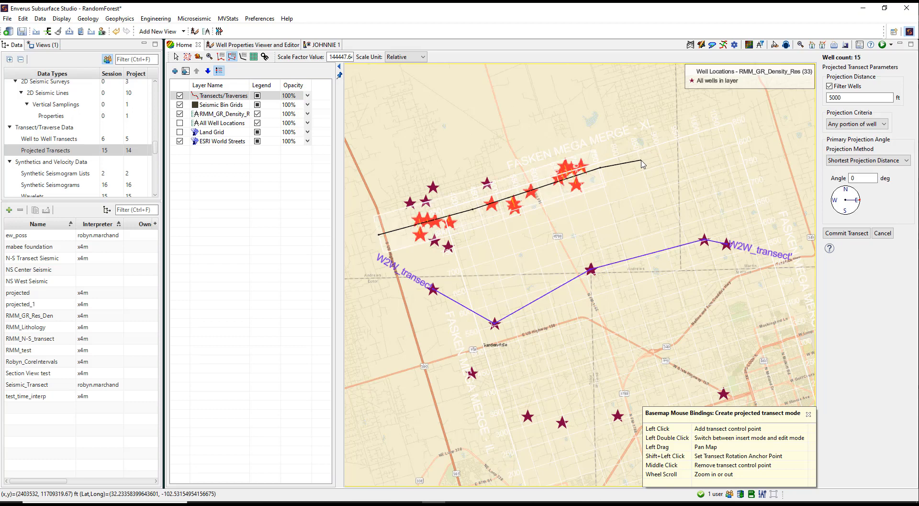
Step: Set the projection distance to 1000 ft and commit the projected transect under the name Projected_Transect
{"action": "left_click_drag", "start_coordinate": [844, 98], "coordinate": [811, 100]}
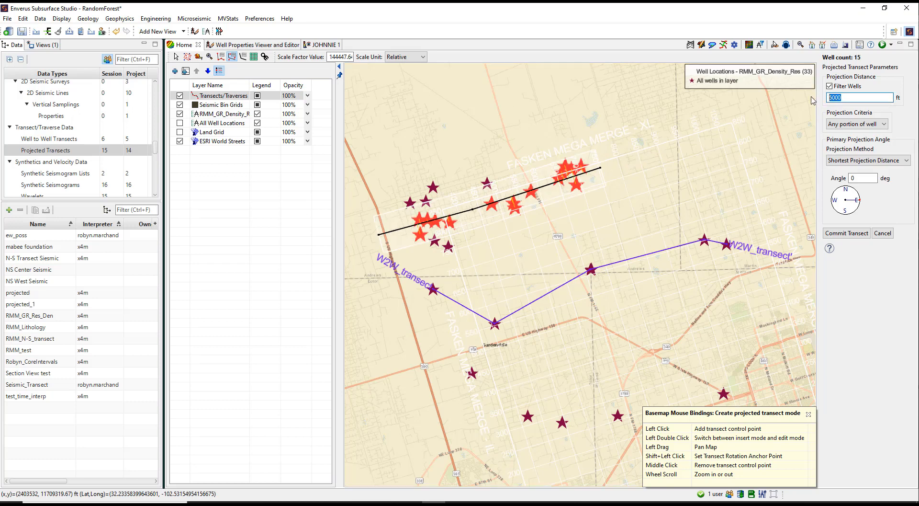
{"action": "type", "text": "1"}
{"action": "key", "text": "Return"}
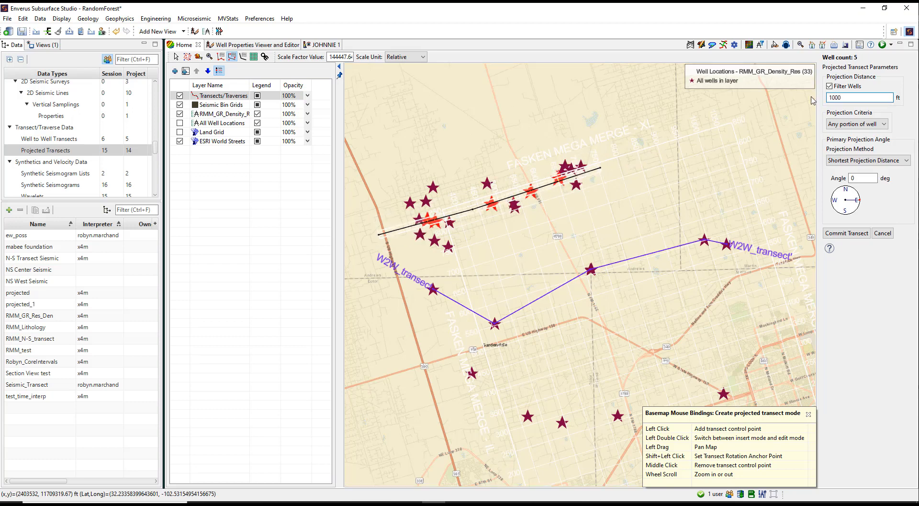
{"action": "left_click", "coordinate": [846, 233]}
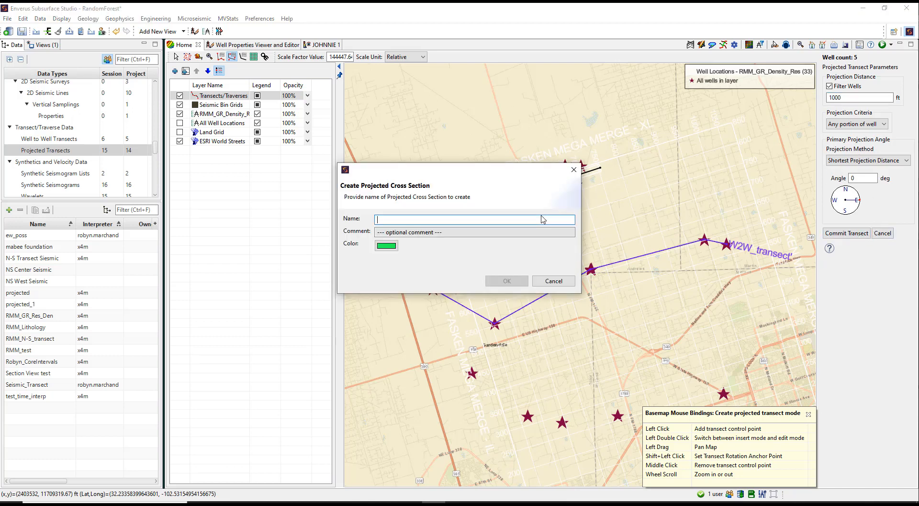
{"action": "type", "text": "Projected_Transect"}
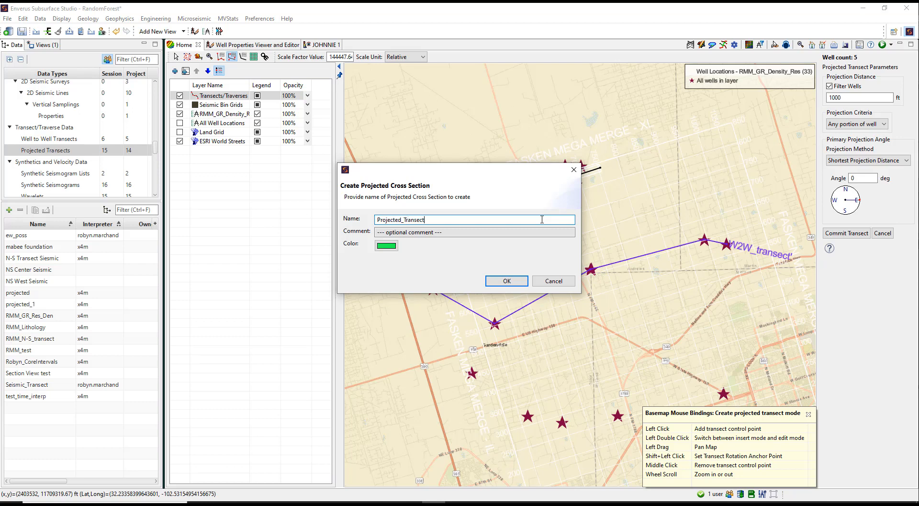
{"action": "left_click", "coordinate": [519, 281]}
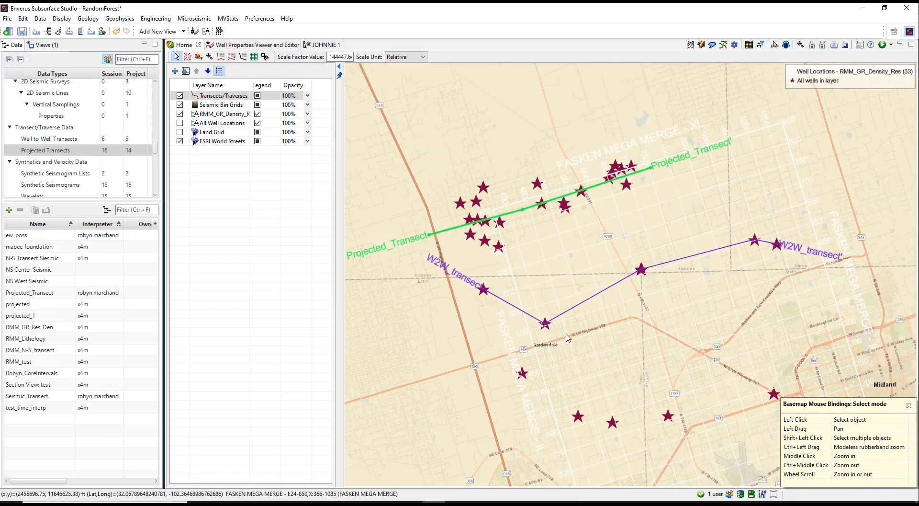
Step: Draw a seismic transect along a crossline of the Seismic Bin Grids layer, running south from the northeastern well cluster
{"action": "scroll", "coordinate": [567, 338], "scroll_direction": "down", "scroll_amount": 1}
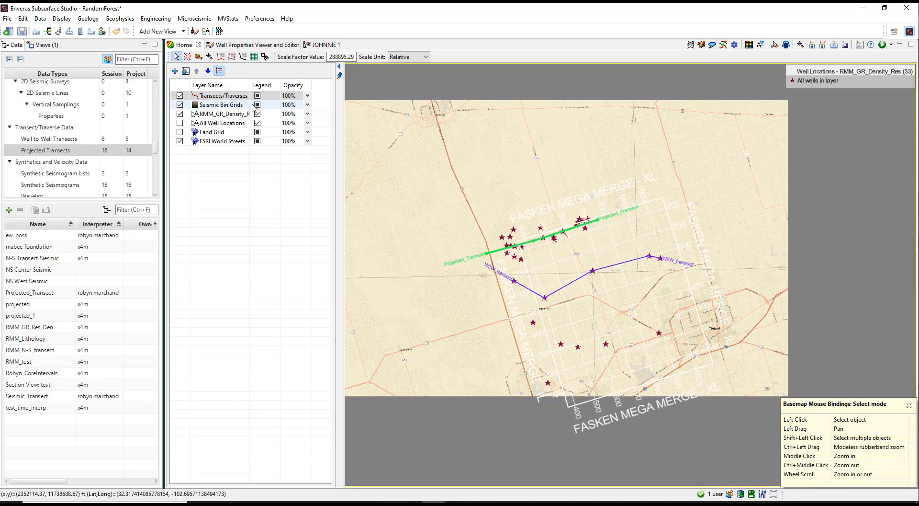
{"action": "left_click", "coordinate": [222, 107]}
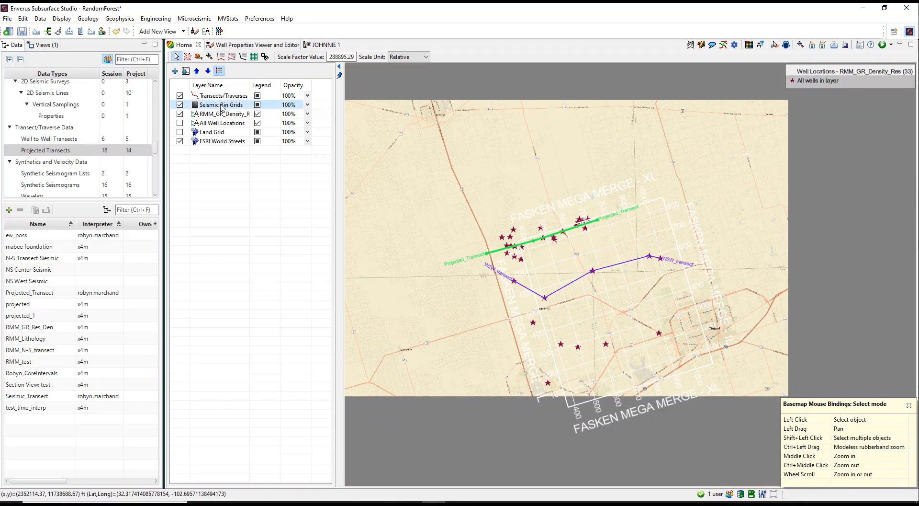
{"action": "left_click", "coordinate": [244, 60]}
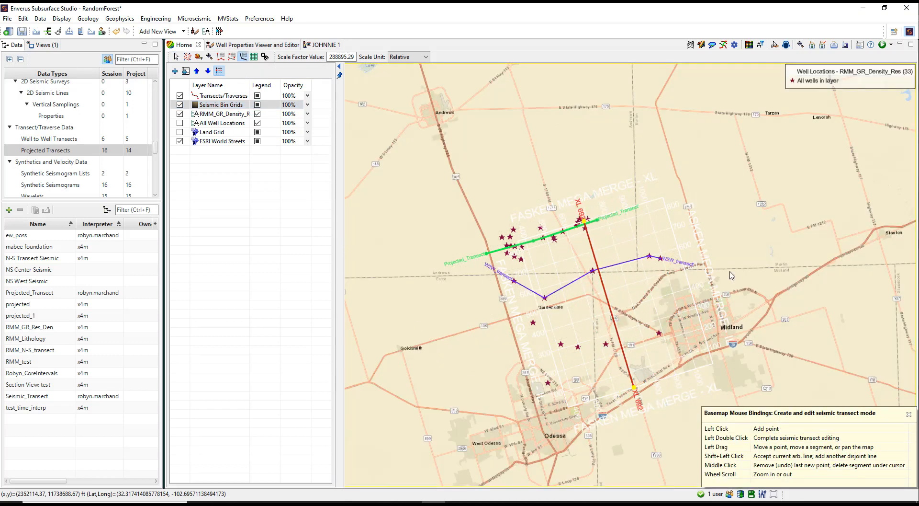
{"action": "left_click", "coordinate": [622, 353]}
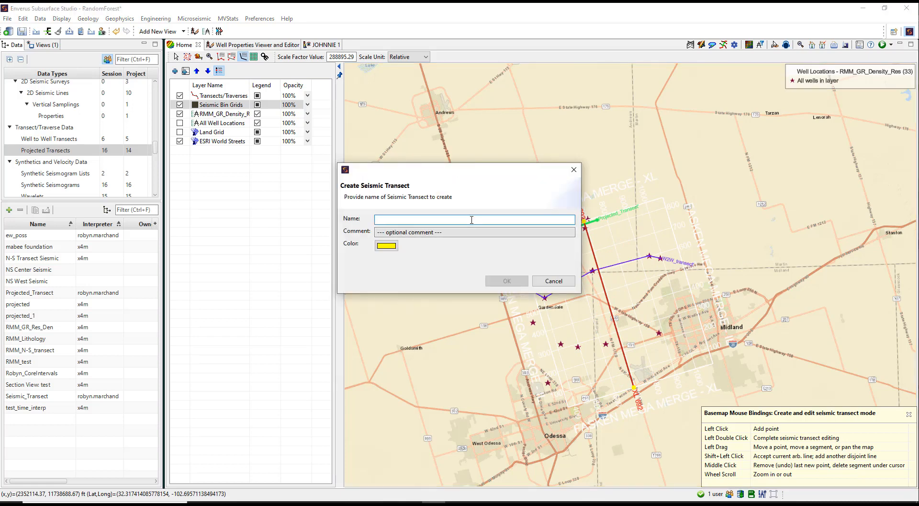
Step: Name the seismic transect XL_Transect, give it a pink color and create it
{"action": "type", "text": "XL_Transect"}
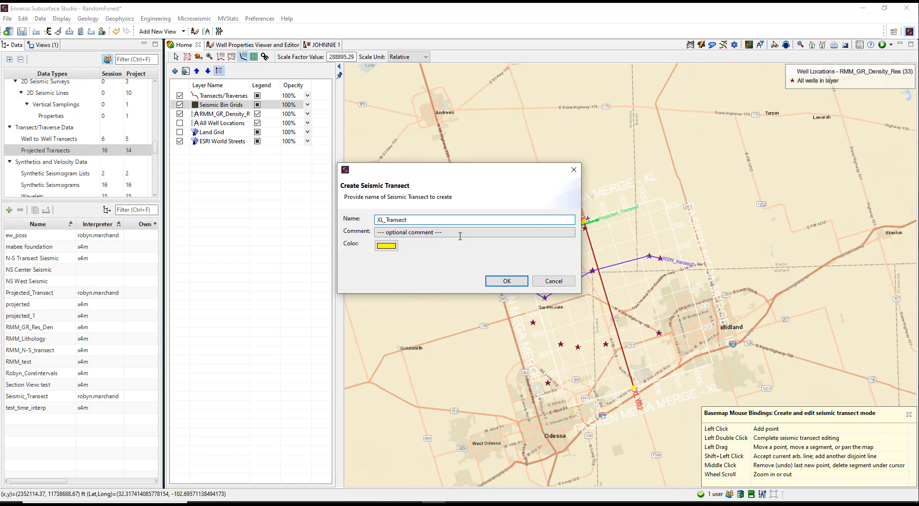
{"action": "left_click", "coordinate": [387, 247]}
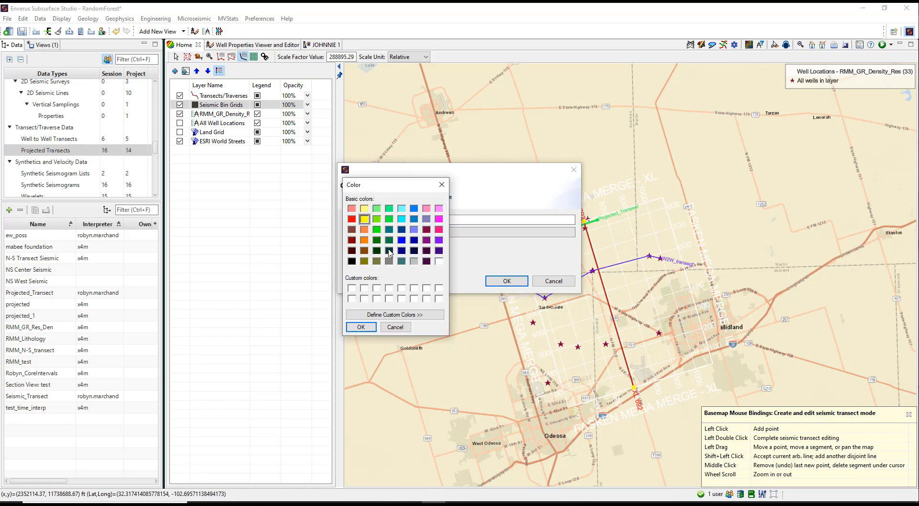
{"action": "left_click", "coordinate": [377, 231]}
{"action": "left_click", "coordinate": [438, 229]}
{"action": "left_click", "coordinate": [361, 327]}
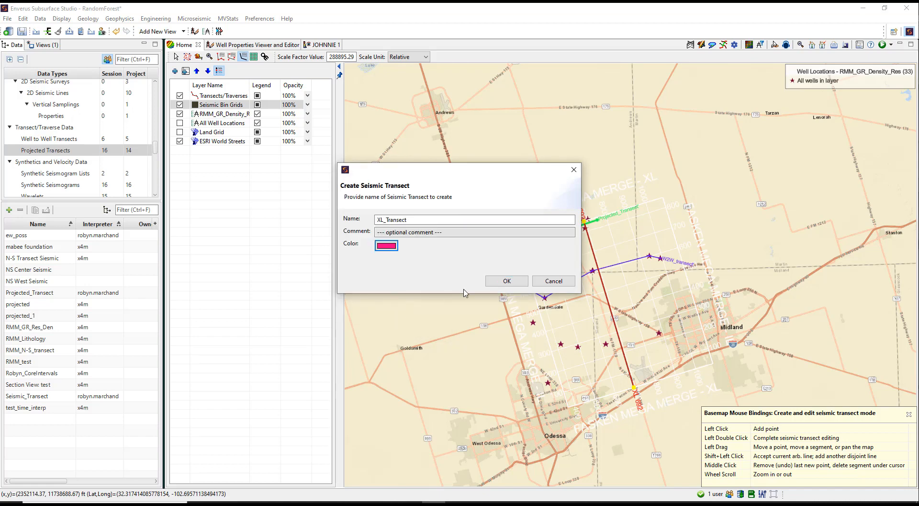
{"action": "left_click", "coordinate": [499, 286]}
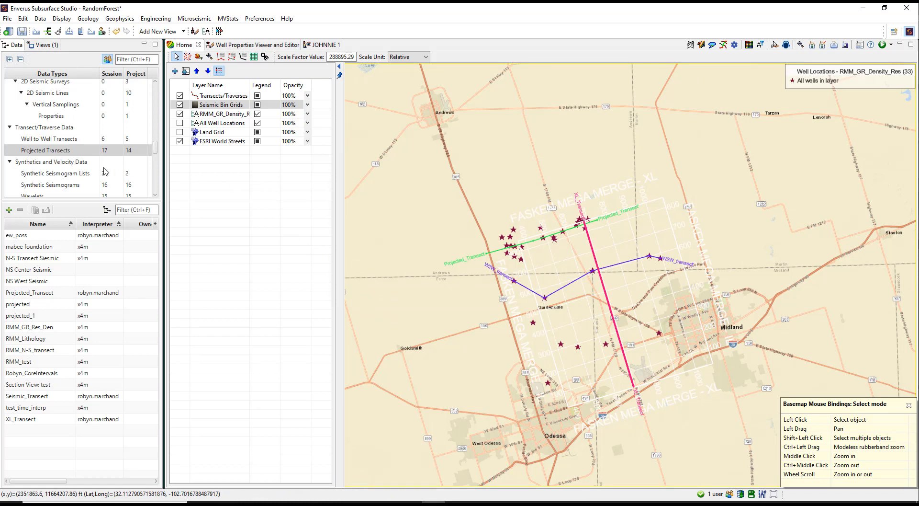
Step: Review the well-to-well and projected transect lists and the options offered for XL_Transect and Projected_Transect on the map
{"action": "left_click", "coordinate": [69, 140]}
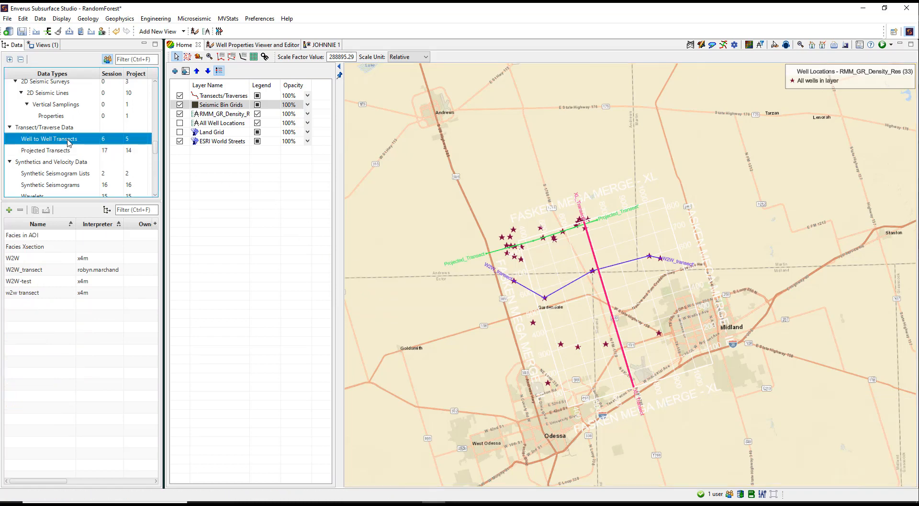
{"action": "left_click", "coordinate": [64, 152]}
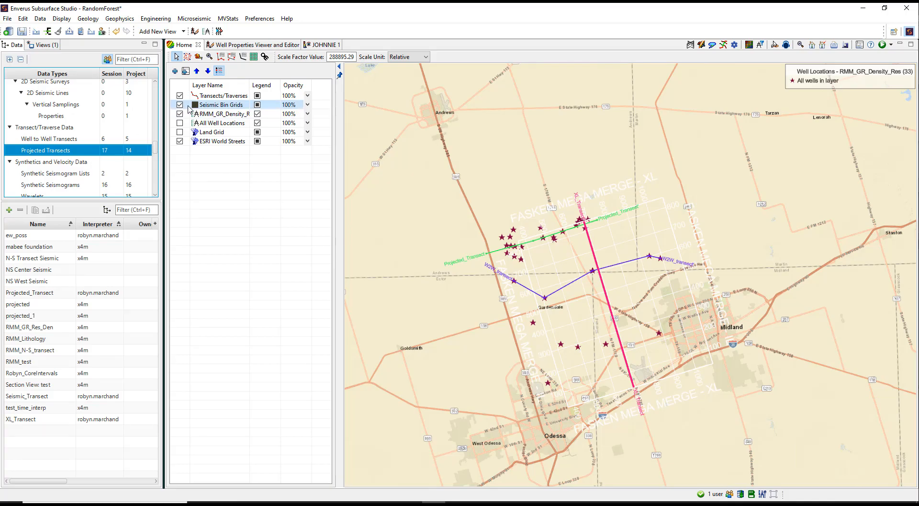
{"action": "scroll", "coordinate": [598, 282], "scroll_direction": "up", "scroll_amount": 1}
{"action": "right_click", "coordinate": [581, 195]}
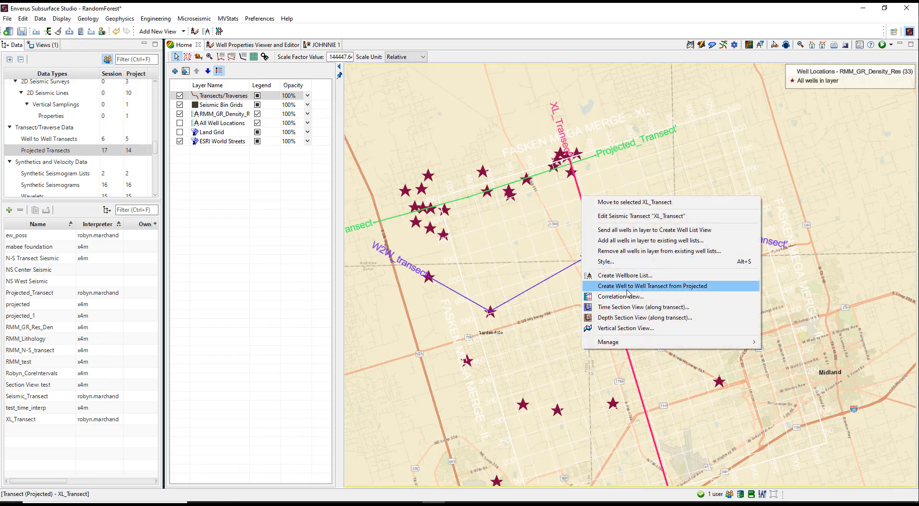
{"action": "left_click", "coordinate": [493, 115]}
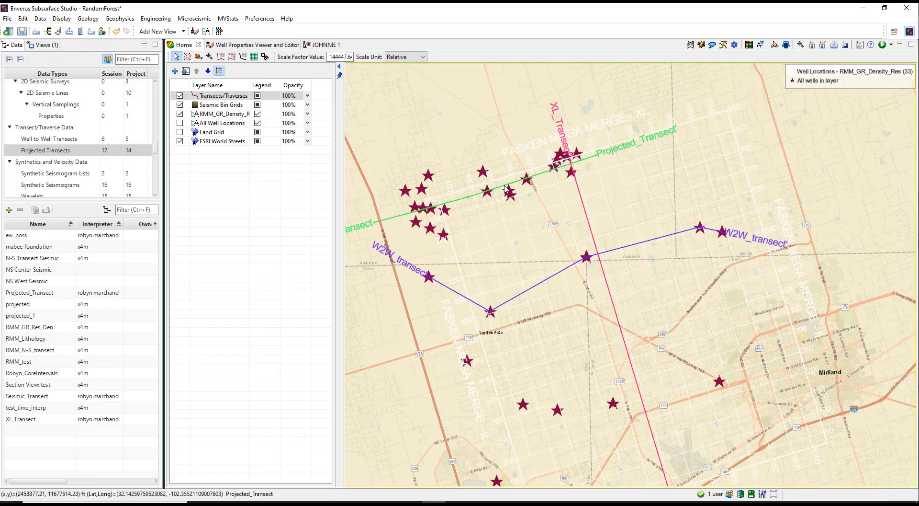
{"action": "right_click", "coordinate": [510, 189]}
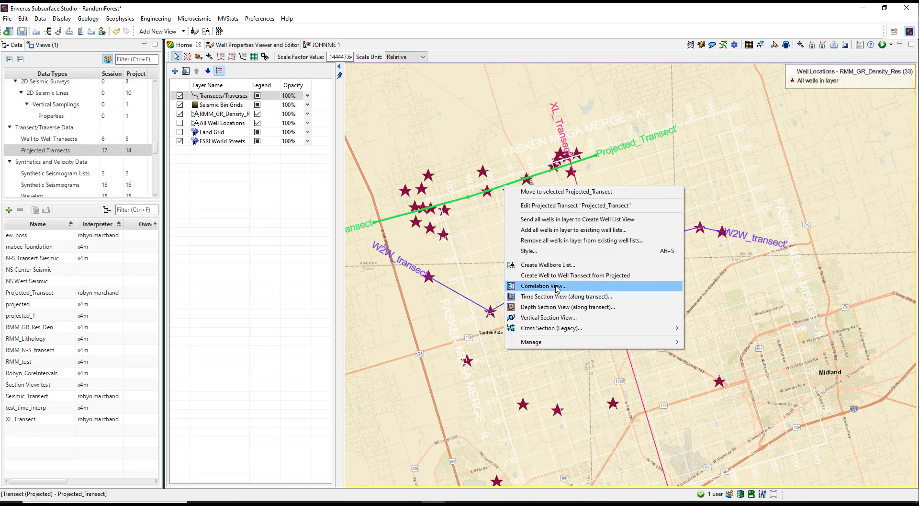
Step: Open a correlation view from W2W_transect with a fixed 25 ft distance between wells and the GR_Res.json log template
{"action": "left_click", "coordinate": [472, 301]}
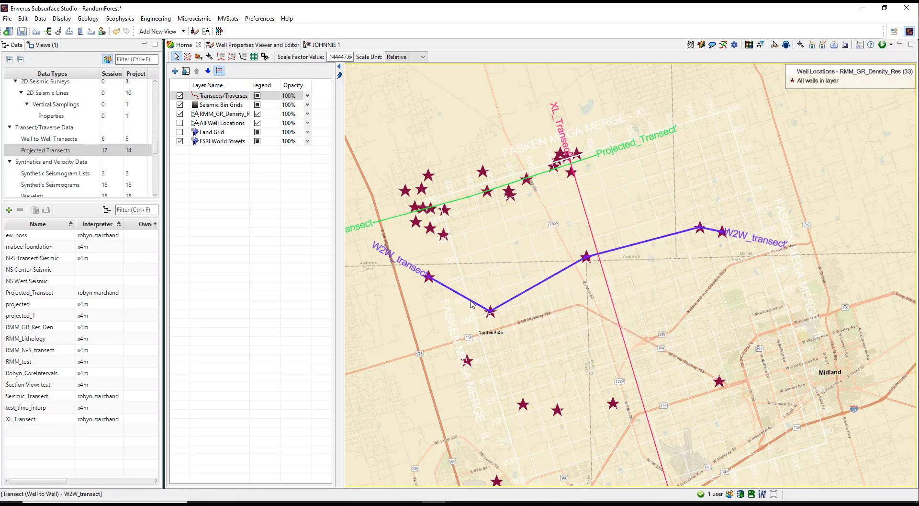
{"action": "right_click", "coordinate": [471, 302]}
{"action": "left_click", "coordinate": [543, 390]}
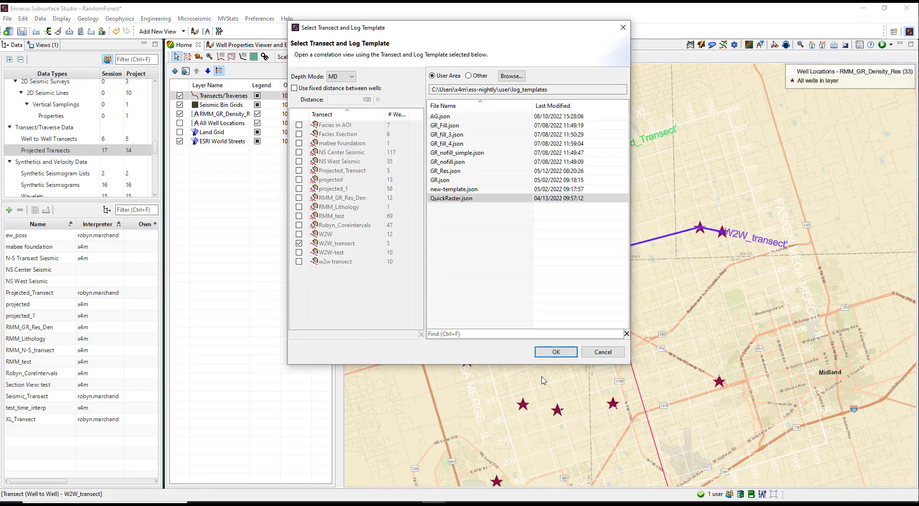
{"action": "left_click", "coordinate": [307, 89]}
{"action": "left_click_drag", "start_coordinate": [350, 99], "coordinate": [389, 101]}
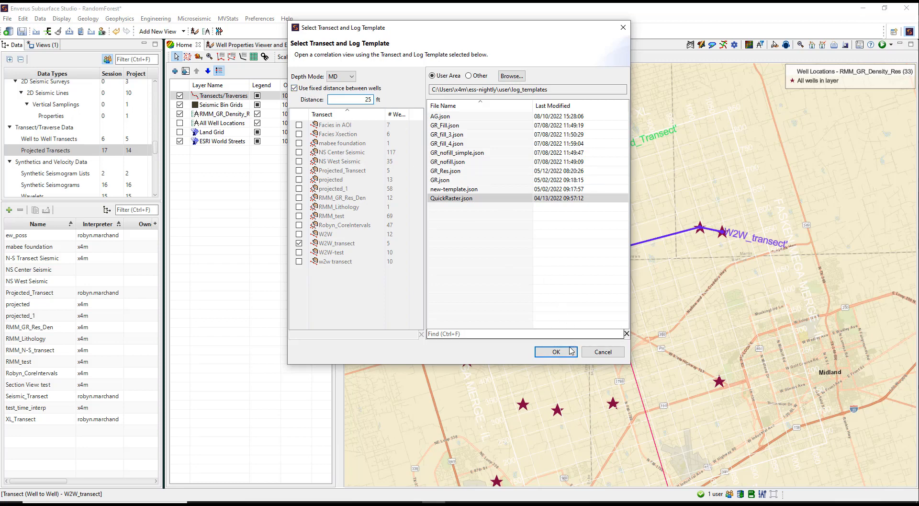
{"action": "left_click", "coordinate": [486, 171]}
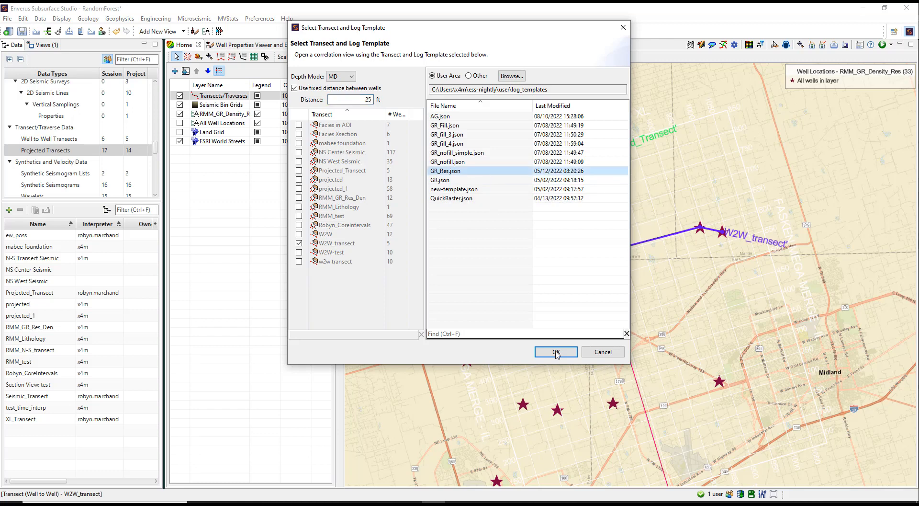
{"action": "left_click", "coordinate": [557, 352]}
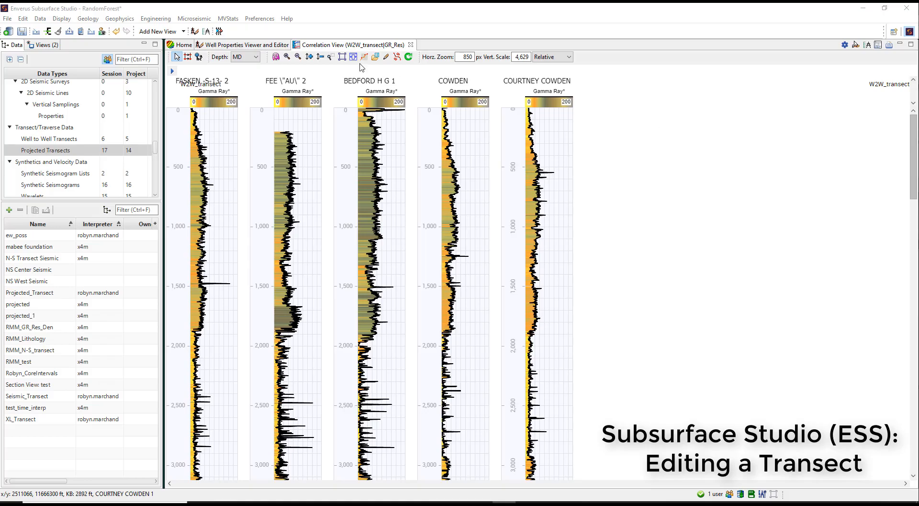
Step: Dock the correlation view below the map and remove the middle well from W2W_transect
{"action": "left_click_drag", "start_coordinate": [349, 44], "coordinate": [601, 333]}
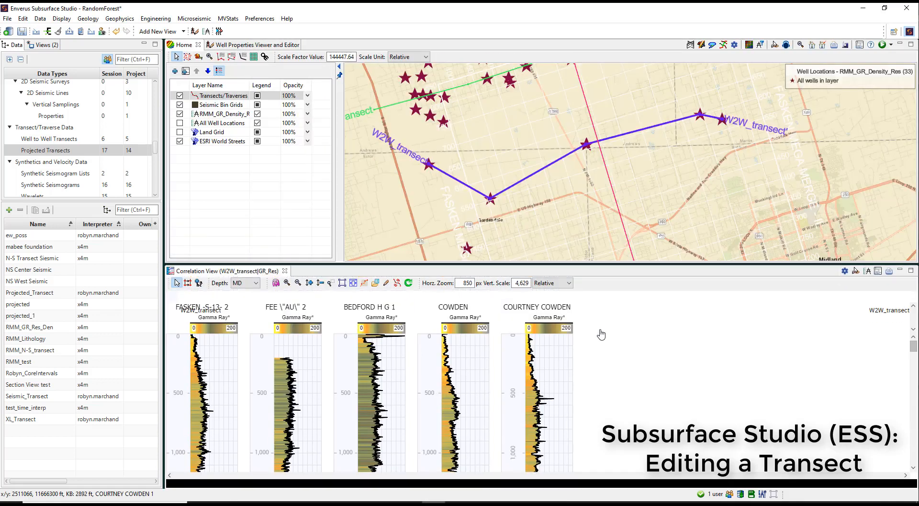
{"action": "right_click", "coordinate": [526, 178]}
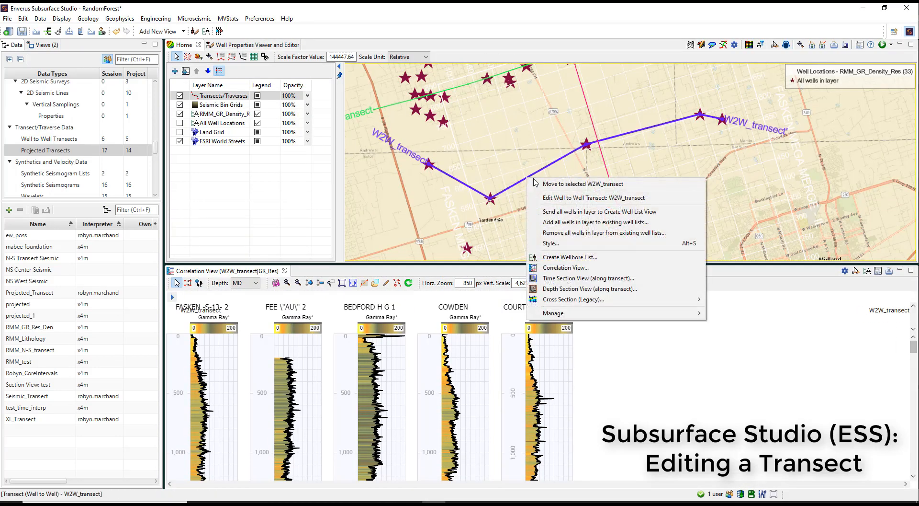
{"action": "left_click", "coordinate": [566, 198]}
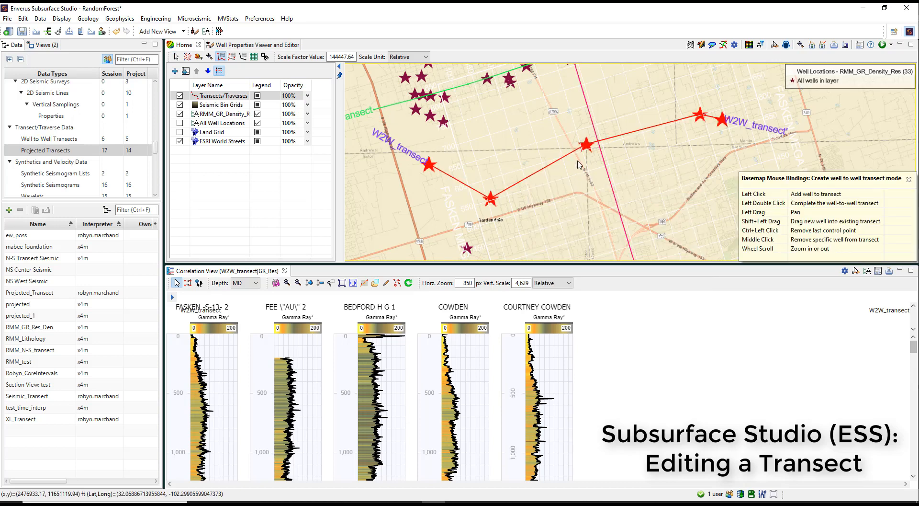
{"action": "middle_click", "coordinate": [587, 145]}
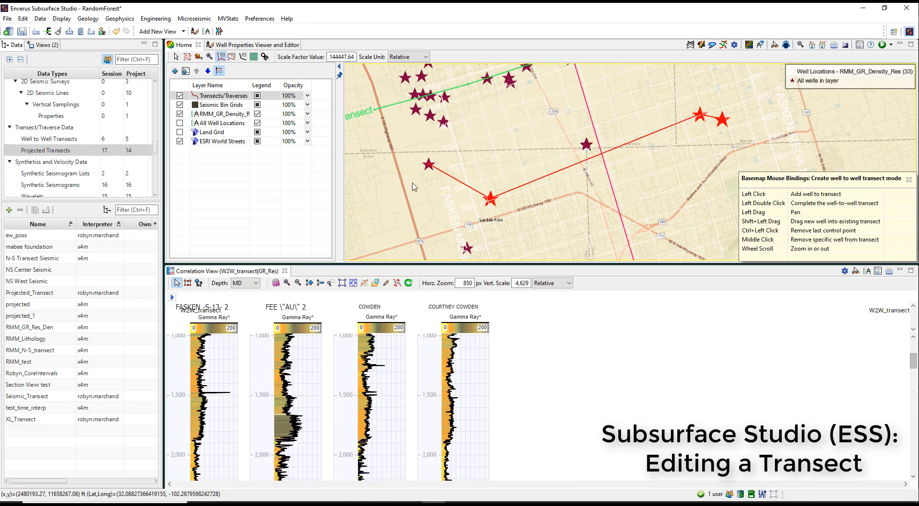
{"action": "double_click", "coordinate": [401, 202]}
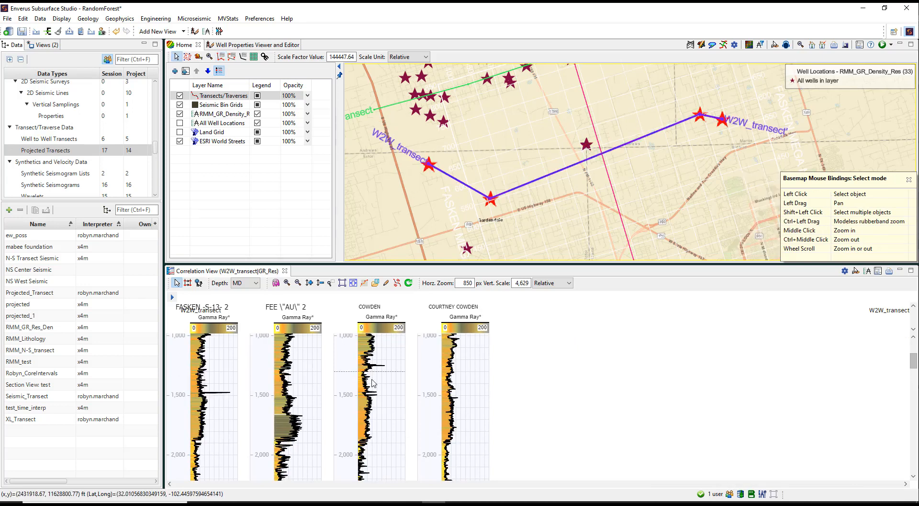
Step: Edit W2W_transect to insert the skipped middle well back between its second and third wells, and complete the transect
{"action": "left_click_drag", "start_coordinate": [440, 154], "coordinate": [469, 195]}
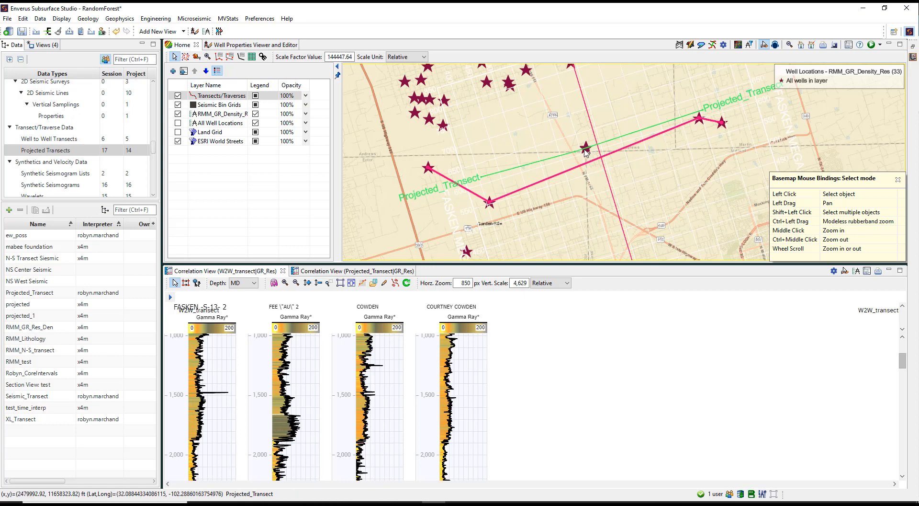
{"action": "right_click", "coordinate": [578, 168]}
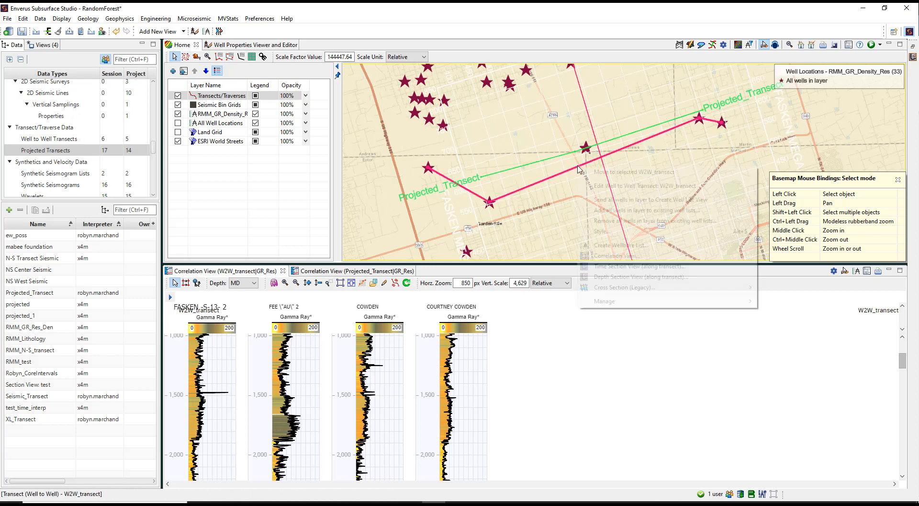
{"action": "left_click", "coordinate": [594, 186]}
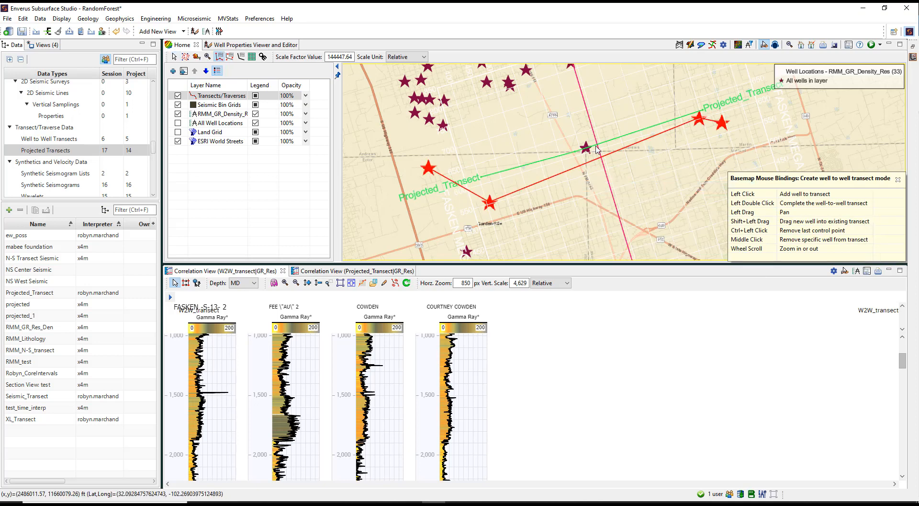
{"action": "left_click", "coordinate": [586, 148]}
{"action": "left_click_drag", "start_coordinate": [586, 150], "coordinate": [574, 156], "text": "shift"}
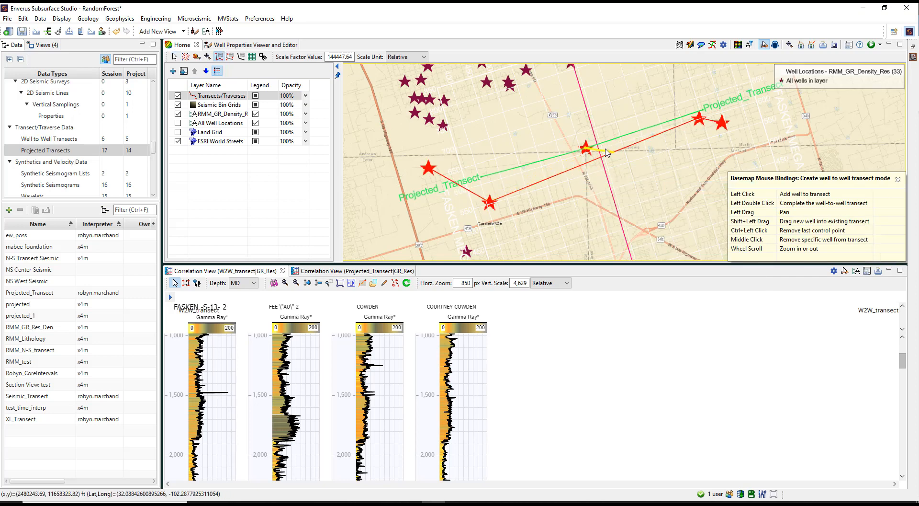
{"action": "left_click_drag", "start_coordinate": [614, 150], "coordinate": [614, 150]}
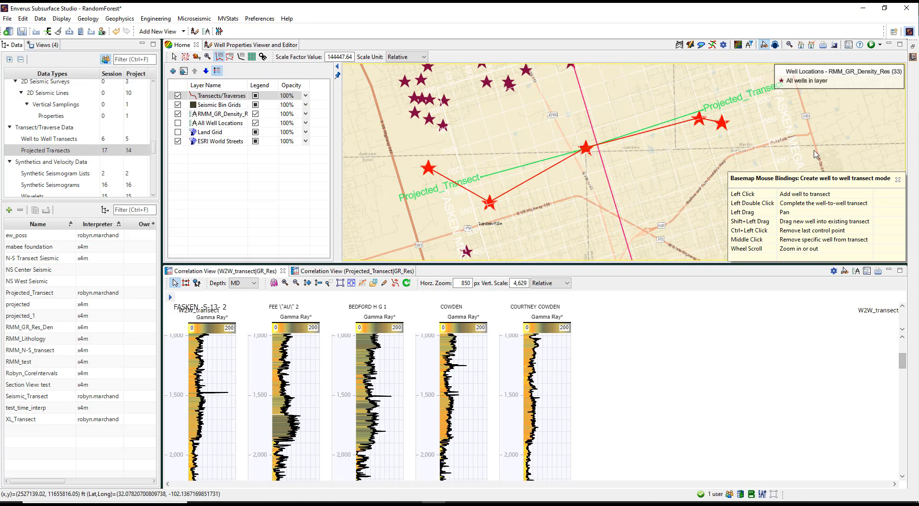
{"action": "double_click", "coordinate": [833, 142]}
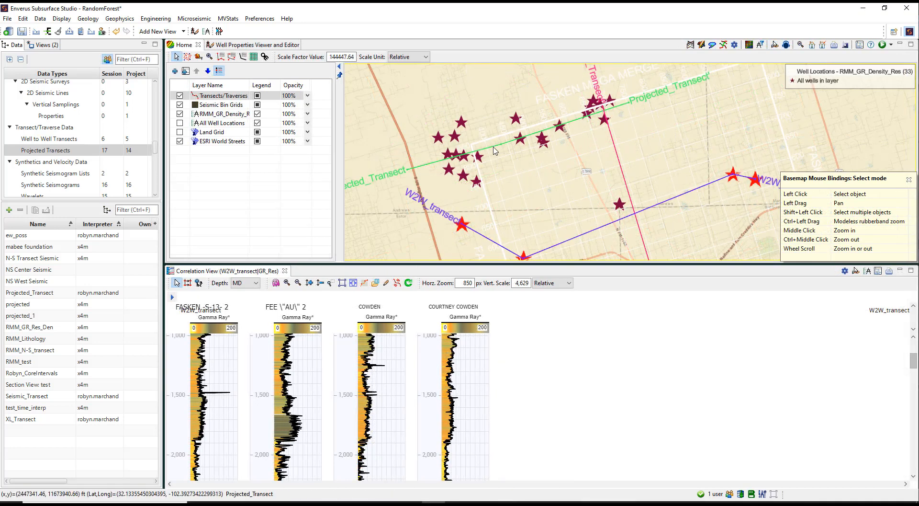
Step: Open a correlation view from Projected_Transect with a fixed 25 ft well distance and the GR_Res.json template, docked beside the W2W_transect view
{"action": "left_click", "coordinate": [495, 151]}
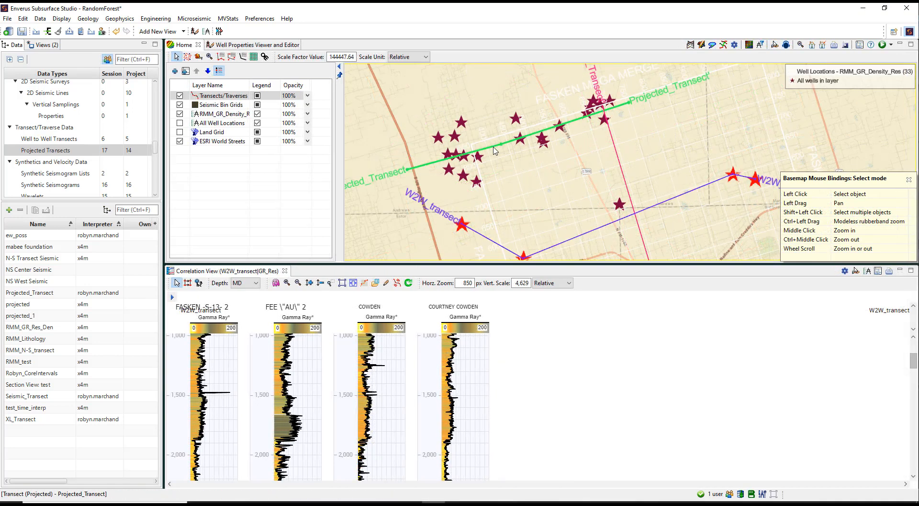
{"action": "right_click", "coordinate": [496, 151]}
{"action": "left_click", "coordinate": [529, 248]}
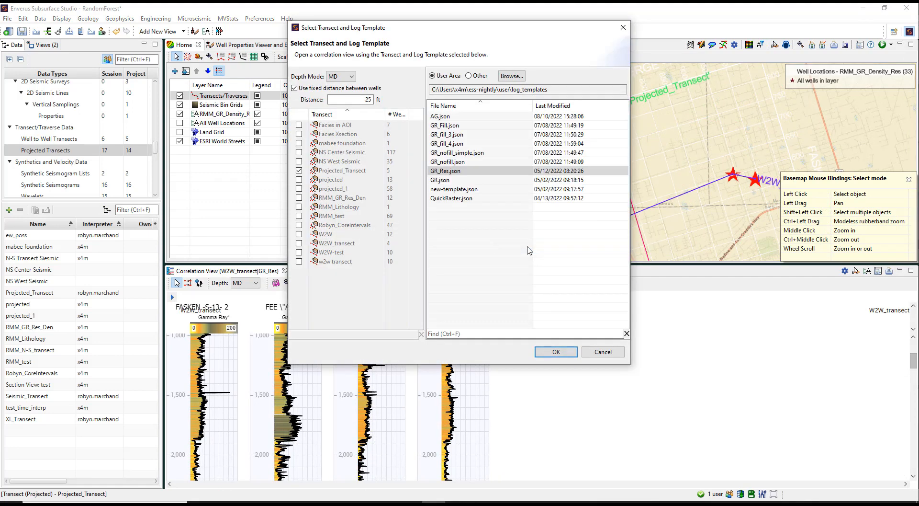
{"action": "left_click", "coordinate": [550, 352]}
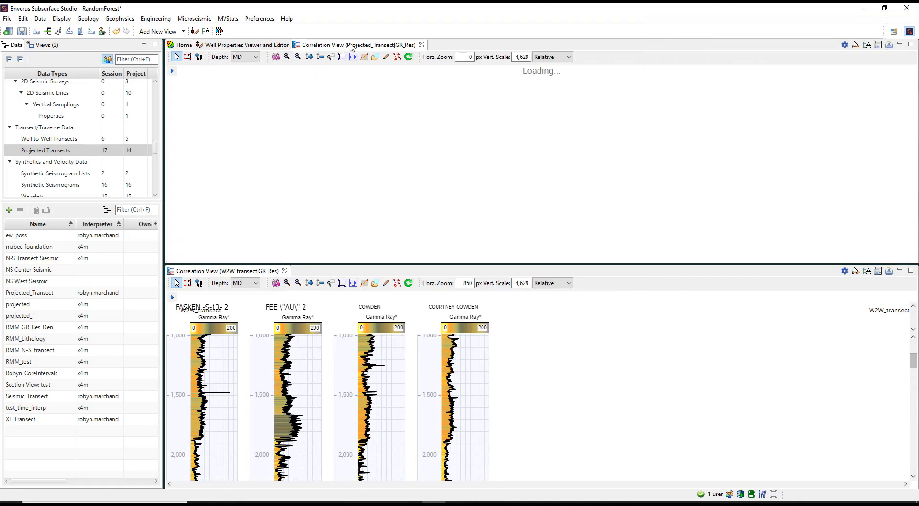
{"action": "left_click_drag", "start_coordinate": [352, 47], "coordinate": [356, 273]}
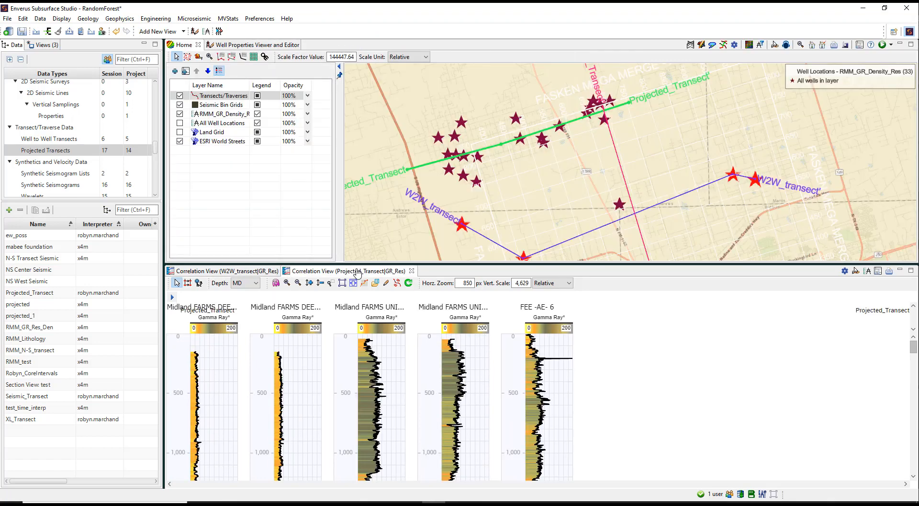
Step: Edit Projected_Transect on the map by shifting its line slightly south, and commit the transect
{"action": "right_click", "coordinate": [492, 148]}
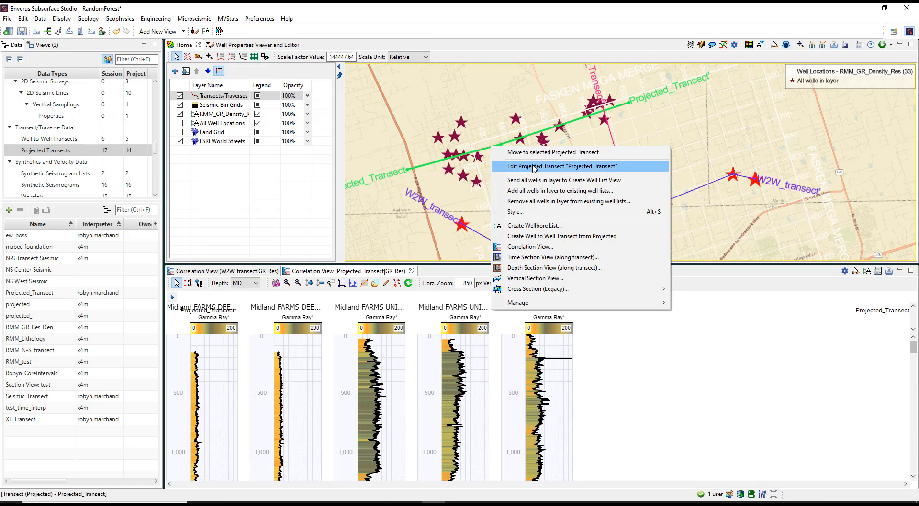
{"action": "left_click", "coordinate": [534, 165]}
{"action": "left_click_drag", "start_coordinate": [462, 145], "coordinate": [462, 154]}
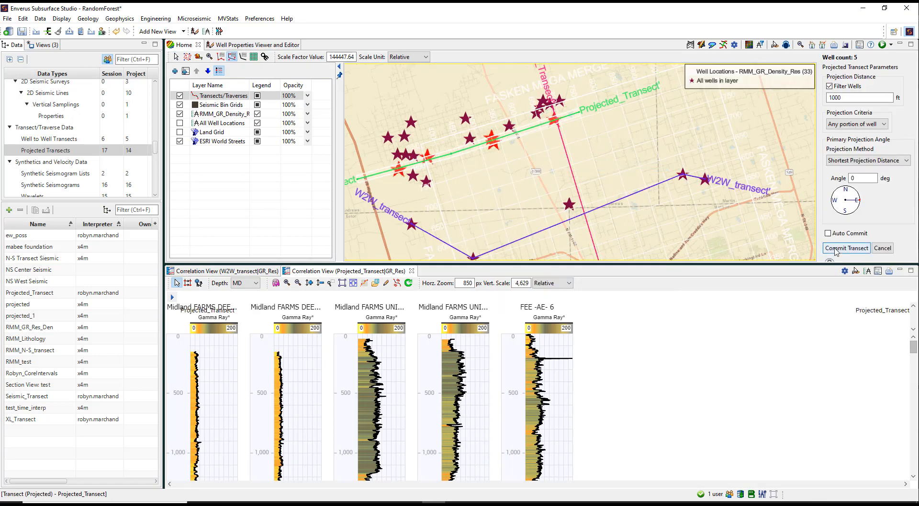
{"action": "left_click", "coordinate": [847, 247]}
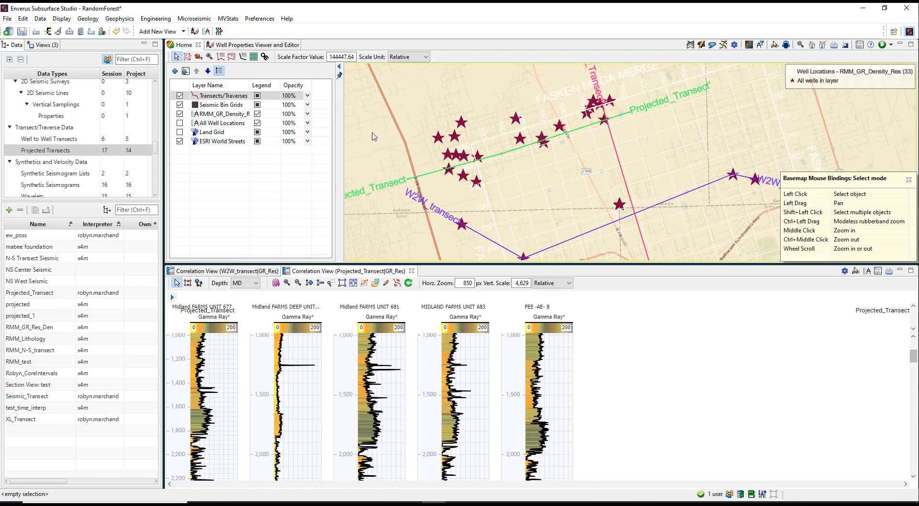
Step: Hide the MIDLAND FARMS UNIT 683 well in the Projected_Transect correlation view, and restore the hidden wells
{"action": "right_click", "coordinate": [474, 361]}
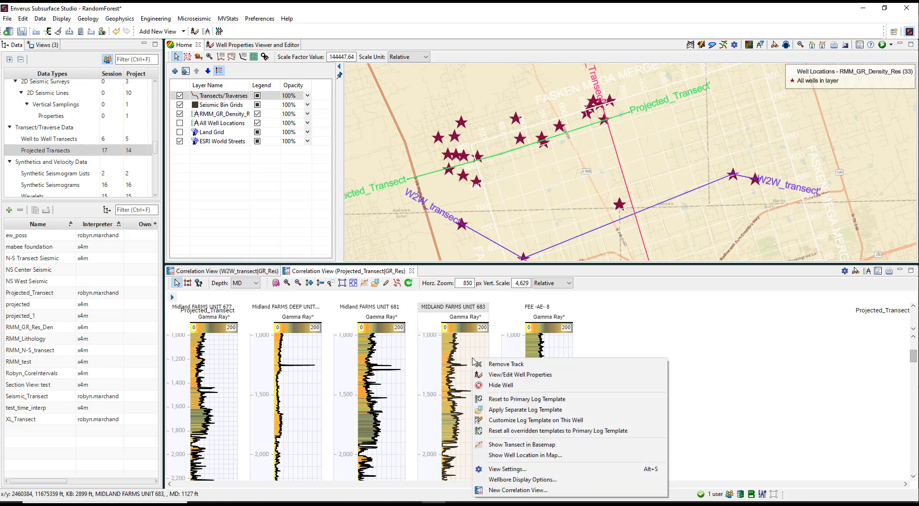
{"action": "left_click", "coordinate": [503, 386]}
{"action": "right_click", "coordinate": [526, 354]}
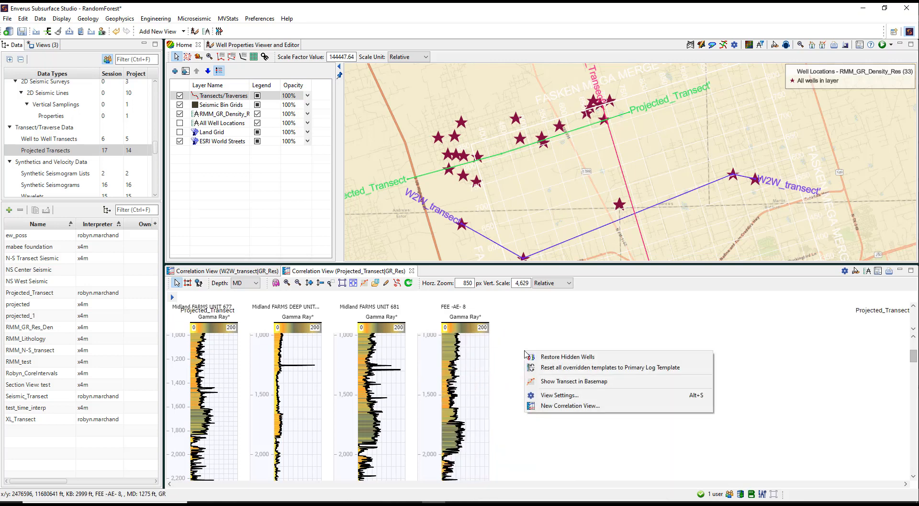
{"action": "left_click", "coordinate": [585, 360]}
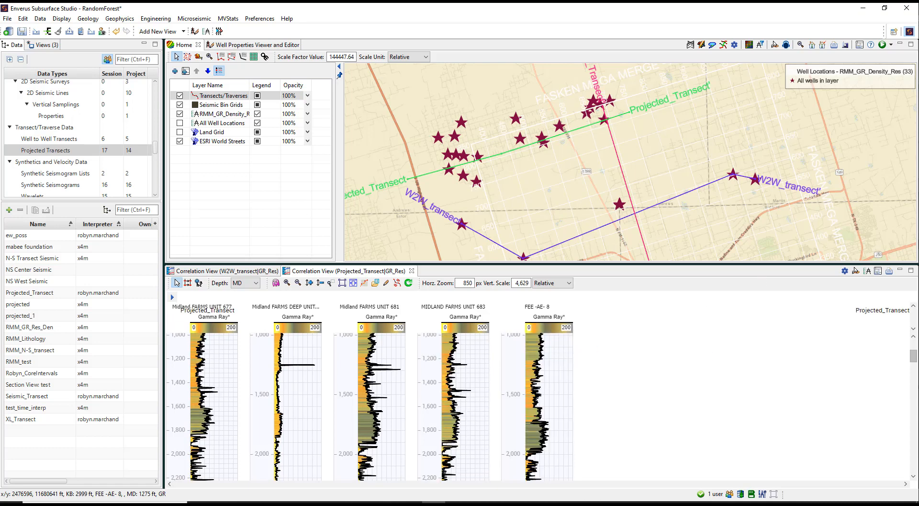
Step: Open a depth section view along Projected_Transect and dock it beside the correlation view below the map
{"action": "left_click", "coordinate": [519, 146]}
{"action": "right_click", "coordinate": [520, 147]}
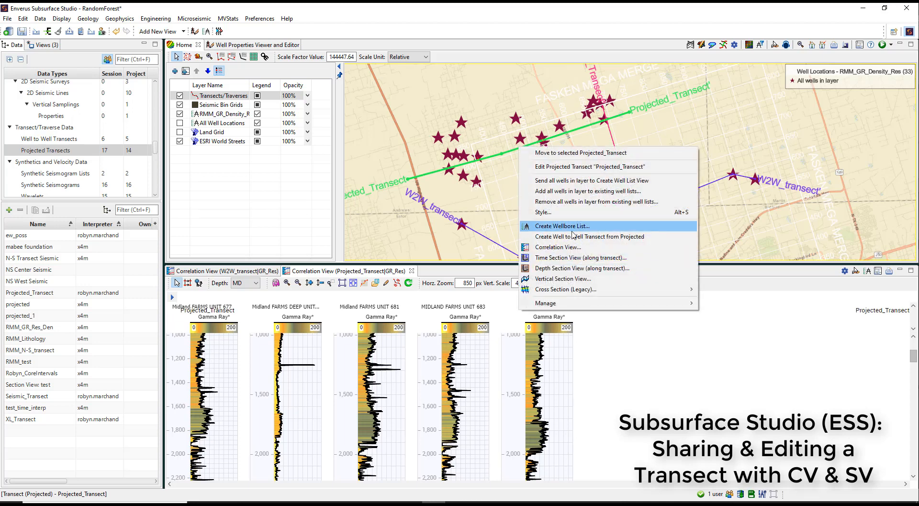
{"action": "left_click", "coordinate": [574, 269]}
{"action": "left_click", "coordinate": [520, 294]}
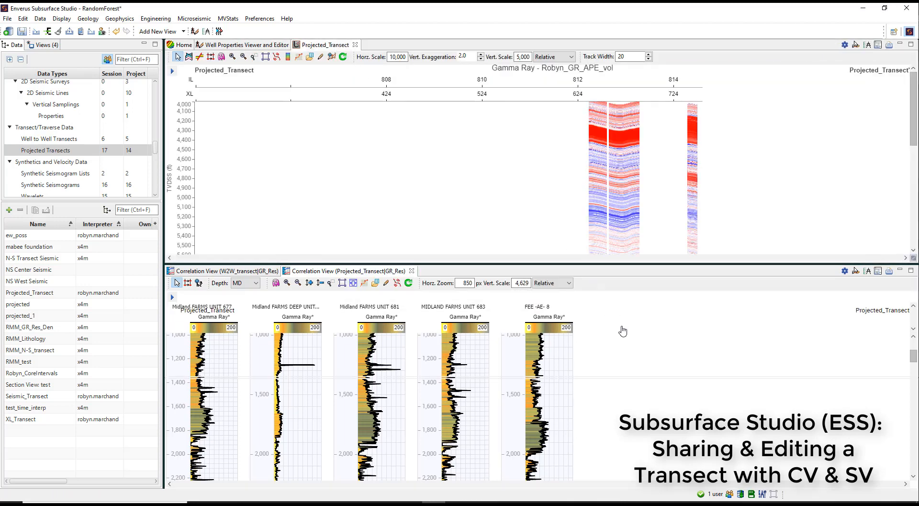
{"action": "left_click_drag", "start_coordinate": [325, 45], "coordinate": [685, 406]}
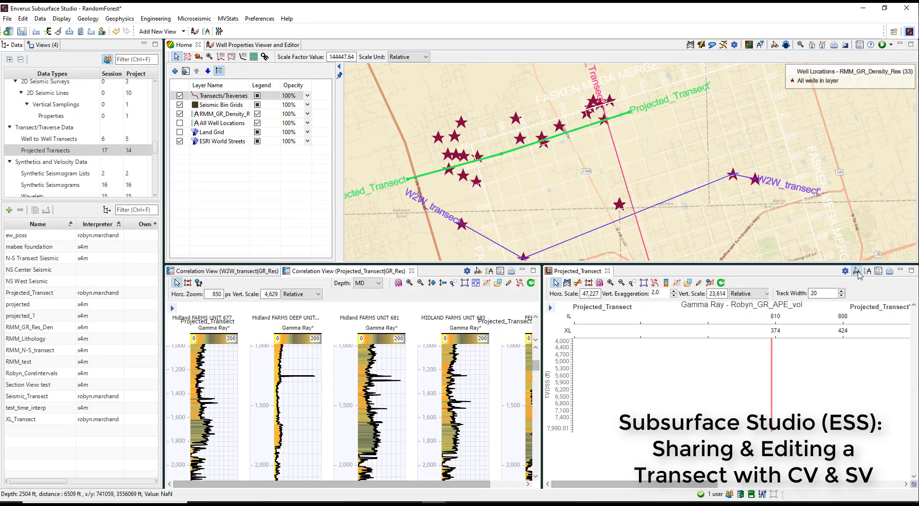
Step: Turn on cursor tracking for the correlation view and the map, and move Projected_Transect east on the map, committing the edit
{"action": "left_click", "coordinate": [478, 271]}
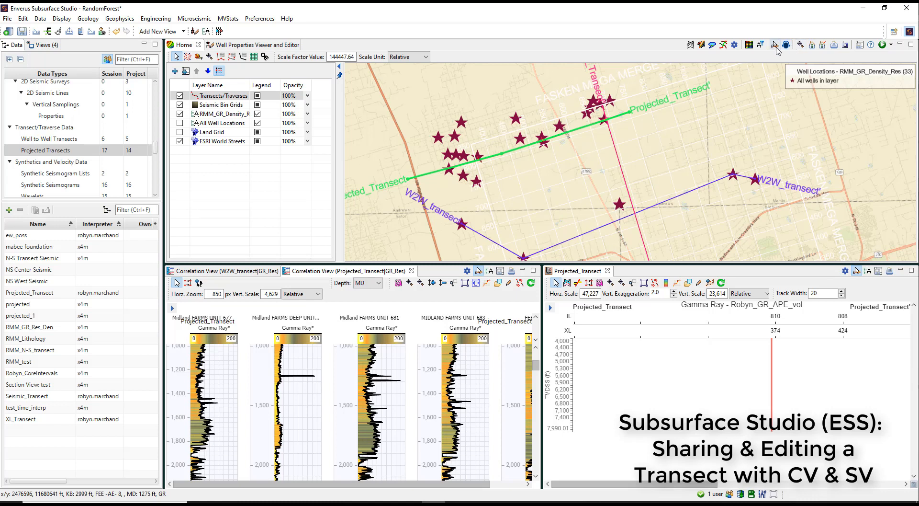
{"action": "left_click", "coordinate": [775, 46]}
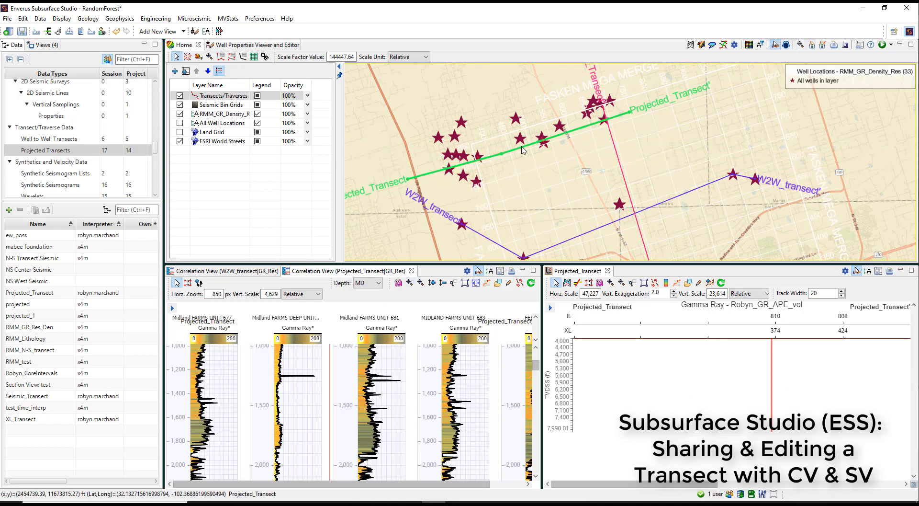
{"action": "right_click", "coordinate": [524, 148]}
{"action": "left_click", "coordinate": [532, 169]}
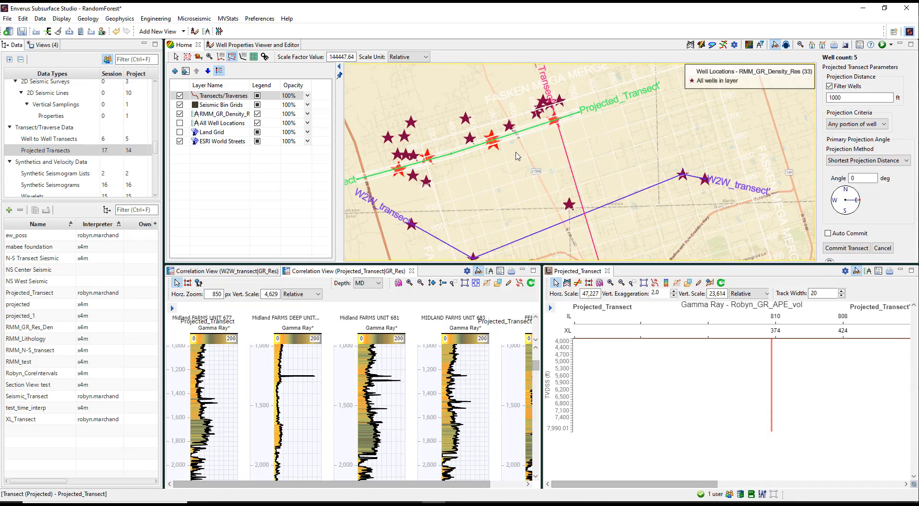
{"action": "left_click_drag", "start_coordinate": [473, 146], "coordinate": [571, 140]}
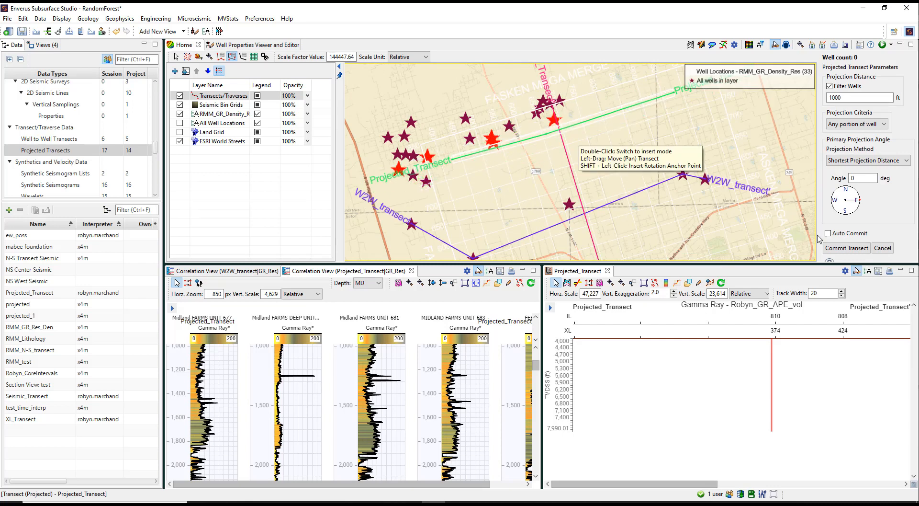
{"action": "left_click", "coordinate": [839, 248]}
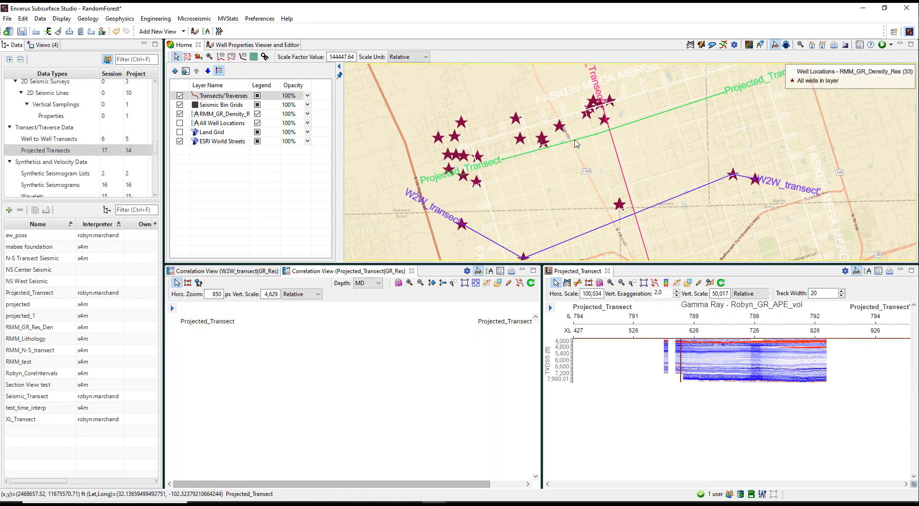
Step: Move Projected_Transect south across the lone well near the middle of W2W_transect, commit it, and check the section view's data layers
{"action": "left_click_drag", "start_coordinate": [595, 154], "coordinate": [557, 122]}
{"action": "right_click", "coordinate": [547, 107]}
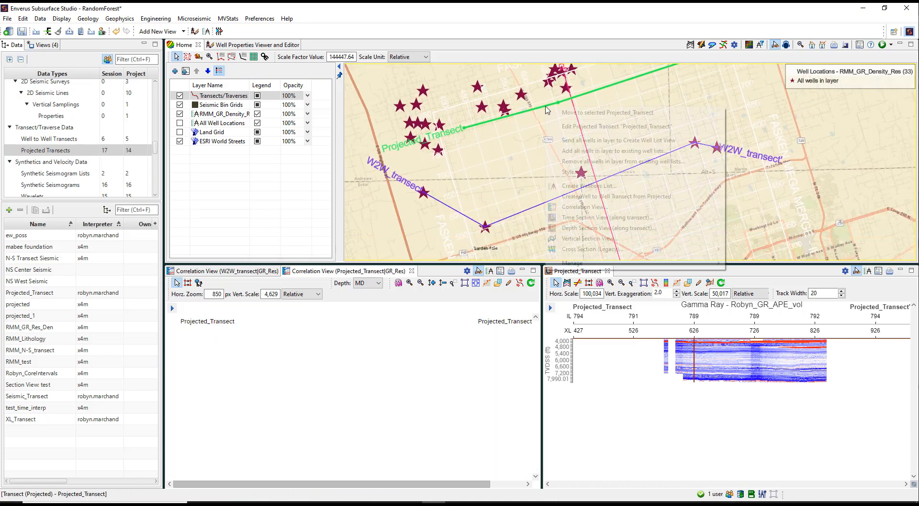
{"action": "left_click", "coordinate": [564, 126]}
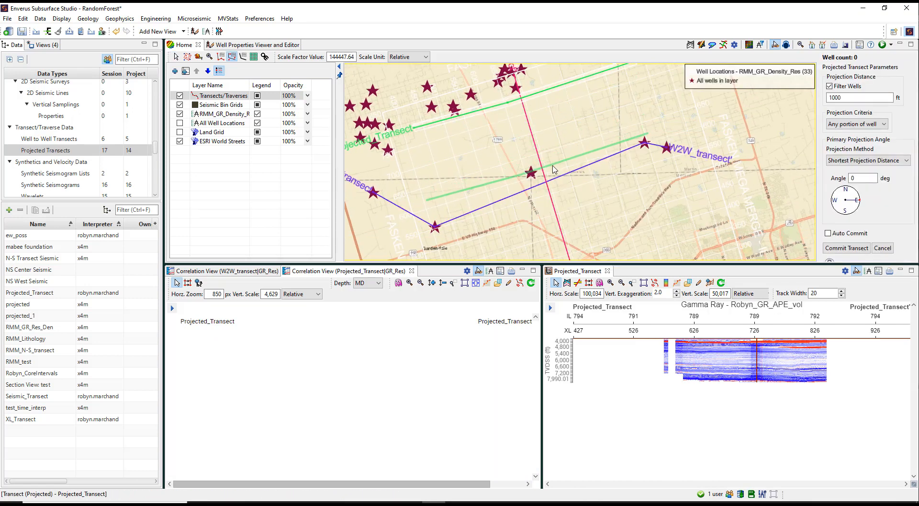
{"action": "left_click", "coordinate": [841, 248]}
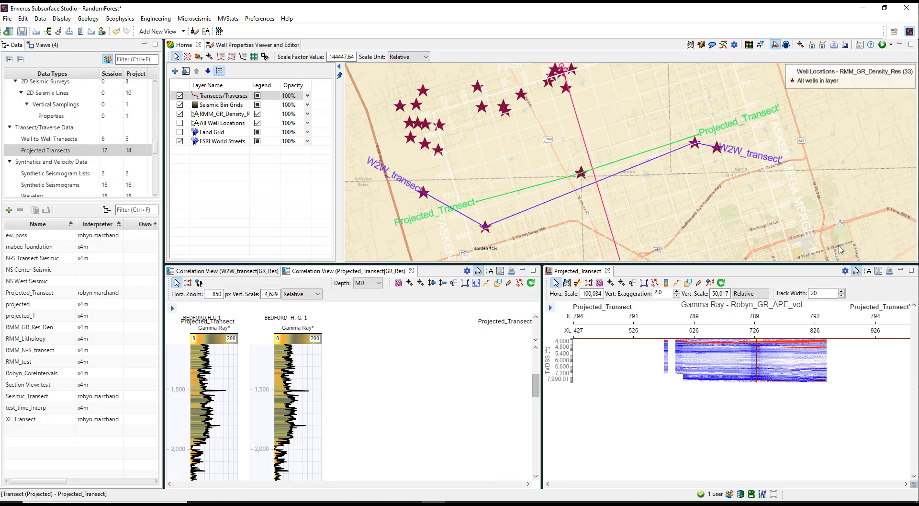
{"action": "left_click", "coordinate": [550, 307]}
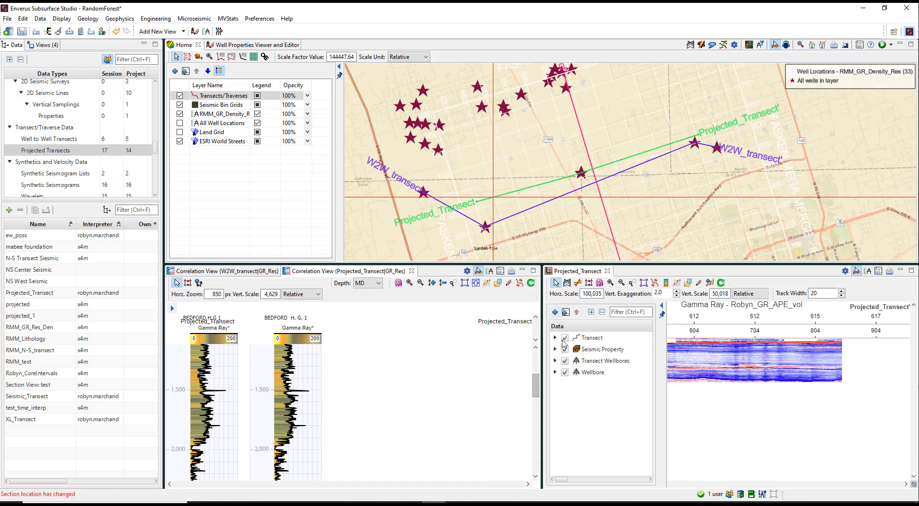
{"action": "left_click", "coordinate": [662, 306]}
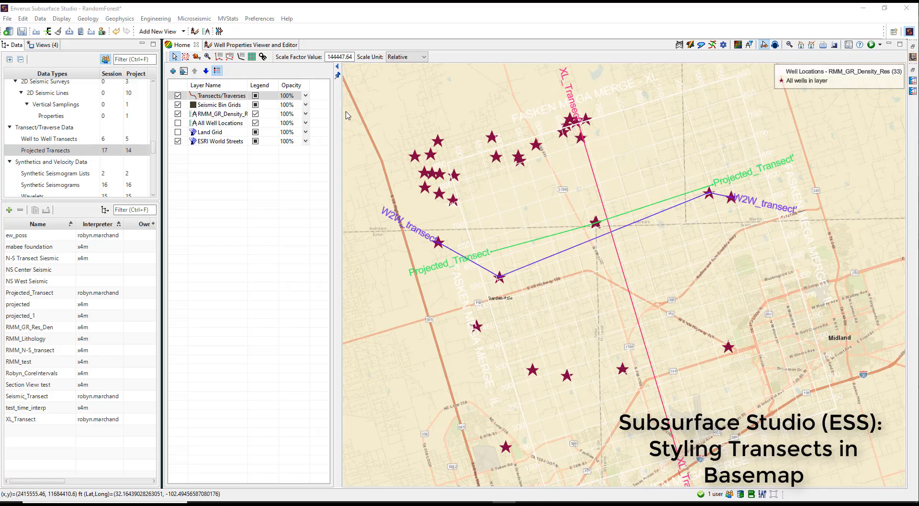
Step: Change the colour of W2W_transect to pink in the style settings of the Transects/Traverses layer
{"action": "right_click", "coordinate": [225, 98]}
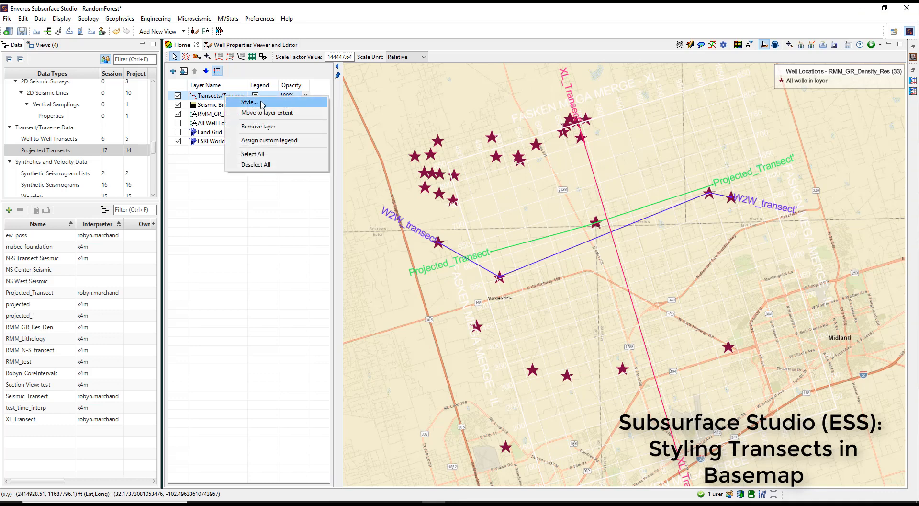
{"action": "left_click", "coordinate": [281, 102]}
{"action": "left_click_drag", "start_coordinate": [569, 65], "coordinate": [218, 136]}
{"action": "scroll", "coordinate": [132, 354], "scroll_direction": "down", "scroll_amount": 1}
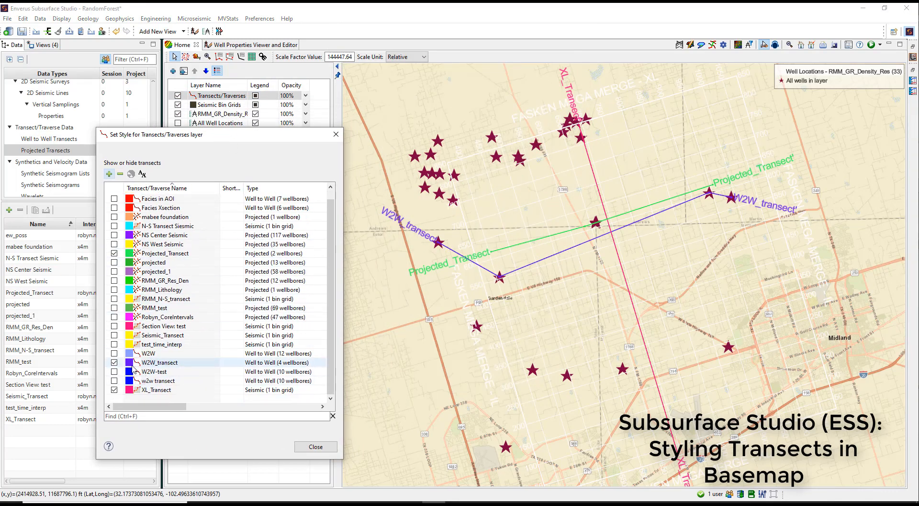
{"action": "left_click", "coordinate": [132, 365]}
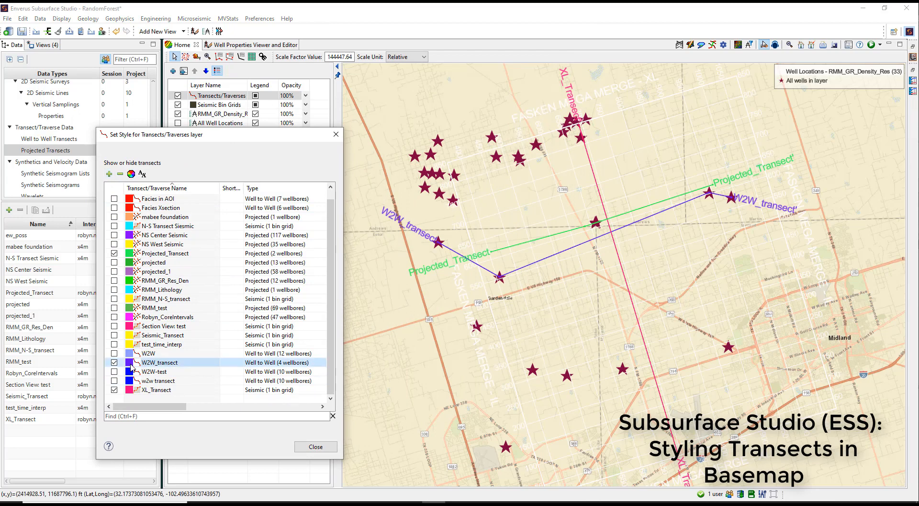
{"action": "right_click", "coordinate": [131, 366]}
{"action": "left_click", "coordinate": [170, 382]}
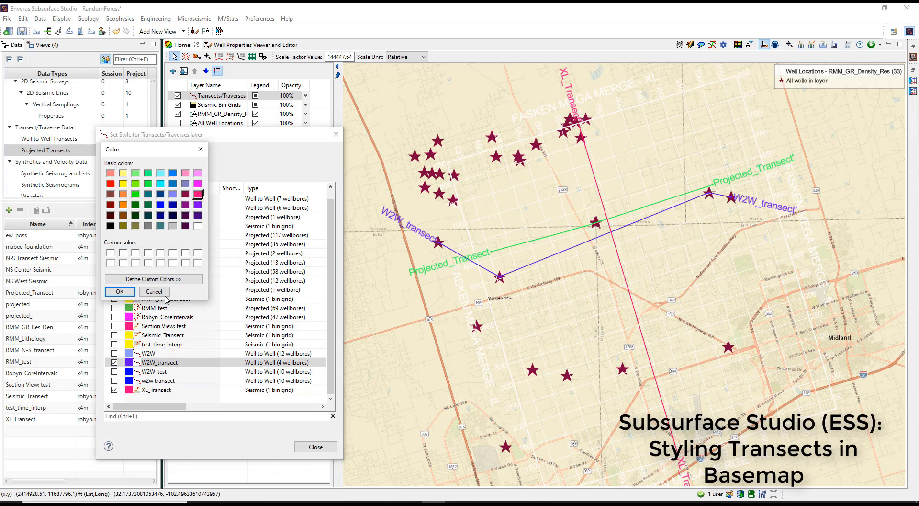
{"action": "left_click", "coordinate": [119, 291]}
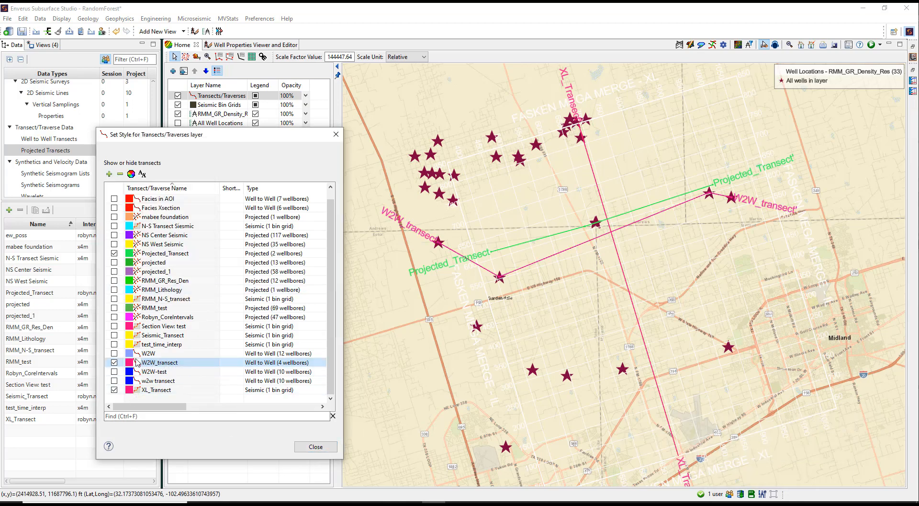
Step: Show the W2W-test and w2w transect lines on the map, and switch the short letter labels on and off again
{"action": "left_click", "coordinate": [114, 371]}
{"action": "left_click", "coordinate": [114, 380]}
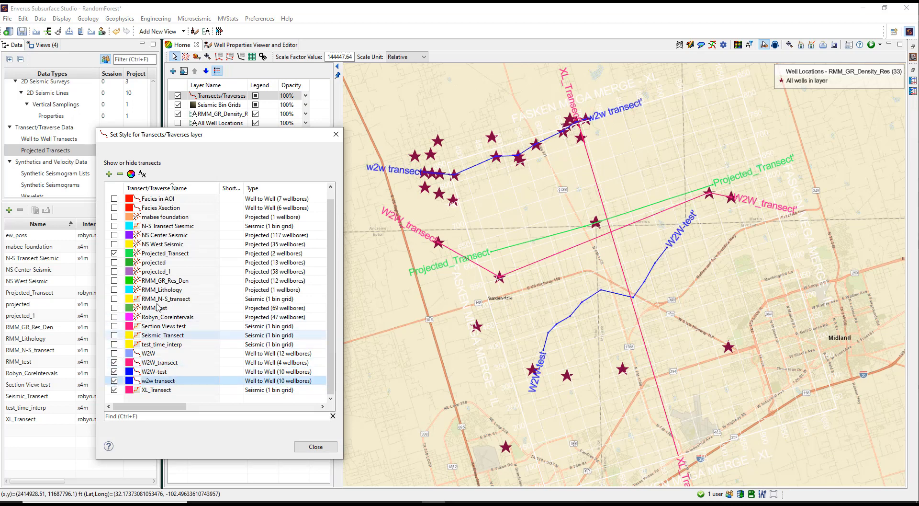
{"action": "left_click", "coordinate": [143, 175]}
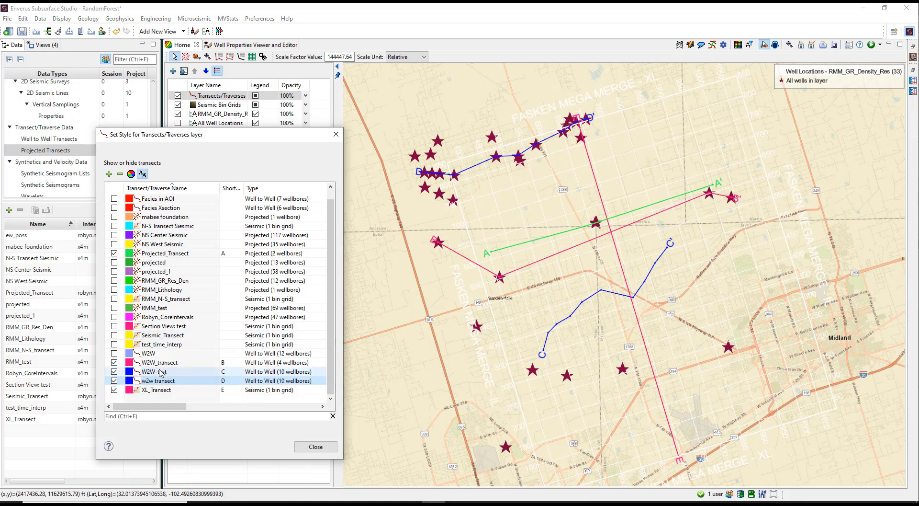
{"action": "left_click", "coordinate": [146, 175]}
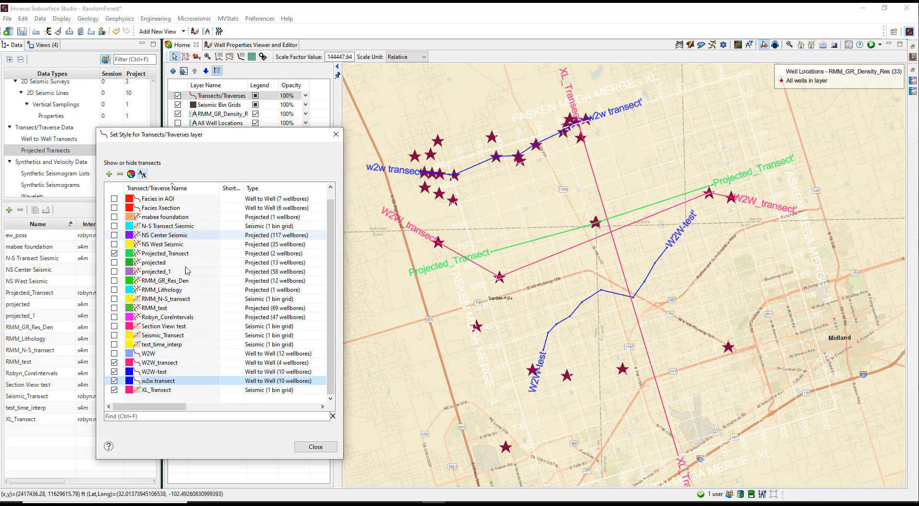
Step: Move the map to W2W-test, close the layer style settings, and return to an overview of all displayed transects
{"action": "right_click", "coordinate": [156, 373]}
{"action": "left_click", "coordinate": [191, 379]}
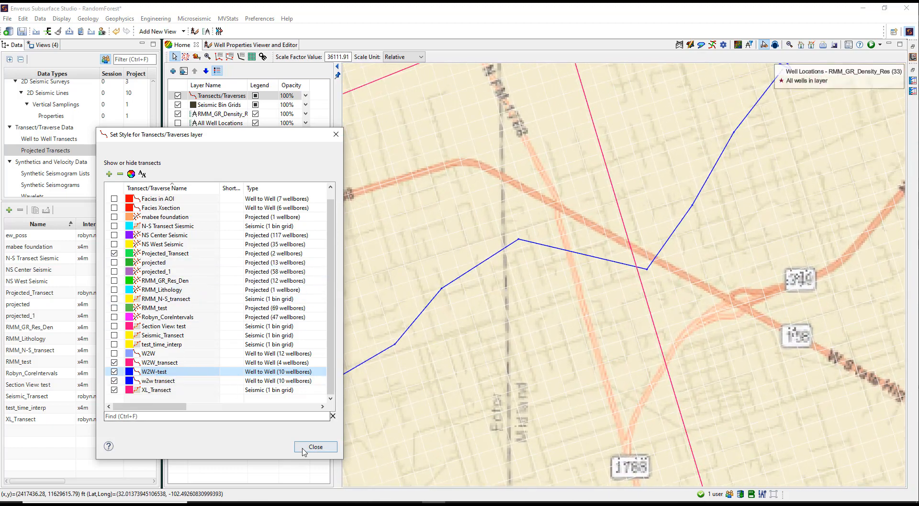
{"action": "left_click", "coordinate": [302, 450]}
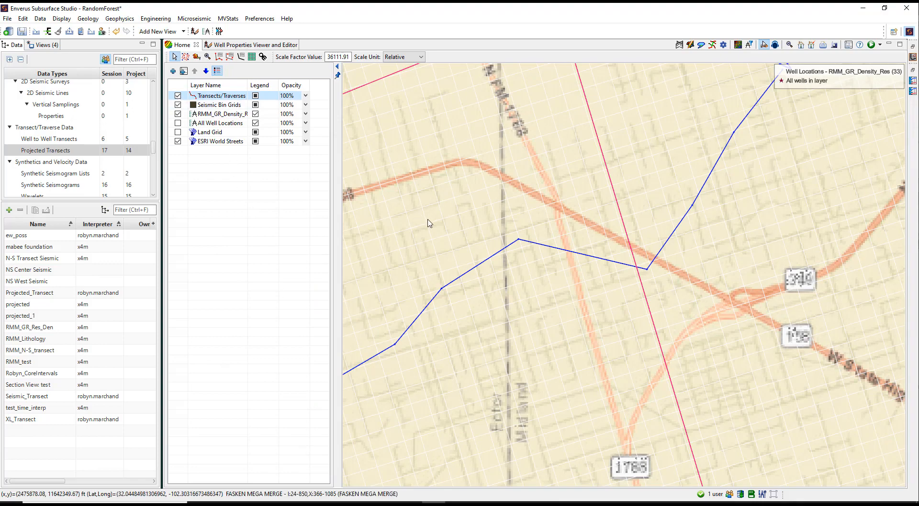
{"action": "scroll", "coordinate": [429, 223], "scroll_direction": "down", "scroll_amount": 2}
{"action": "left_click_drag", "start_coordinate": [429, 222], "coordinate": [480, 268]}
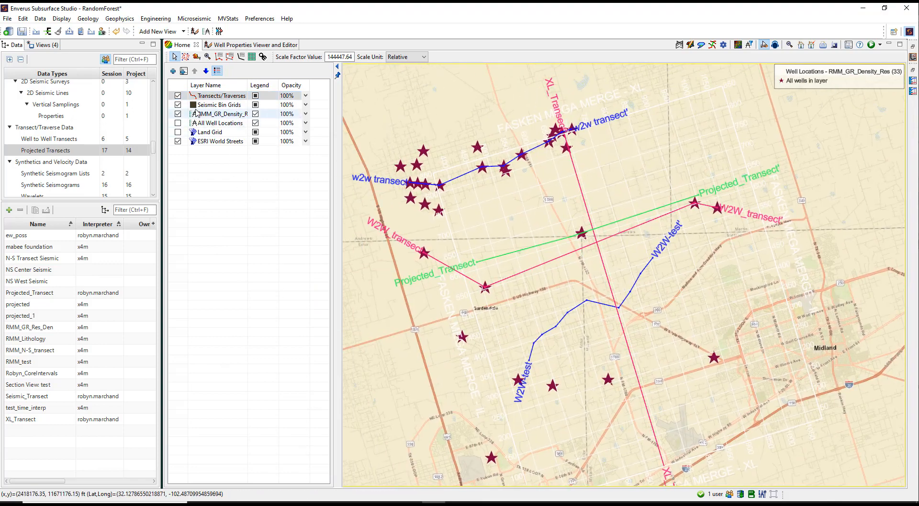
Step: Hide the Transects/Traverses layer on the map and show it again
{"action": "left_click", "coordinate": [180, 97]}
{"action": "left_click", "coordinate": [180, 98]}
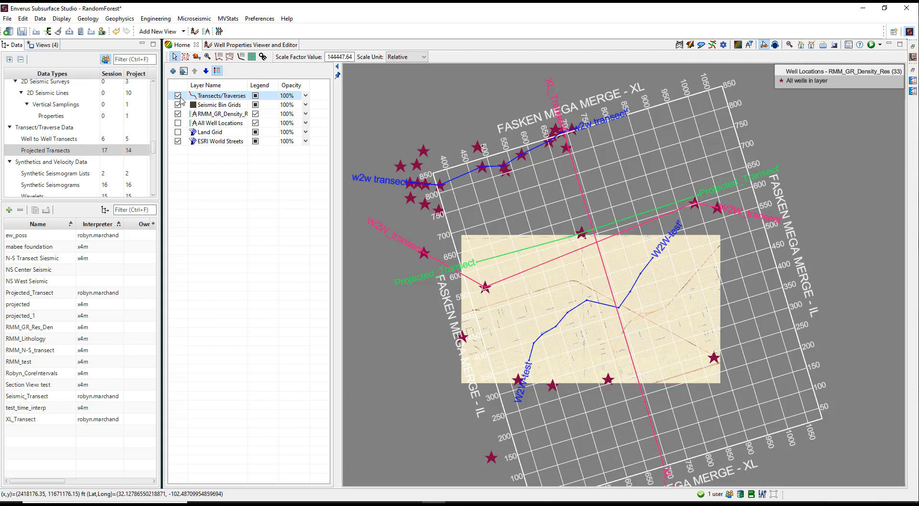